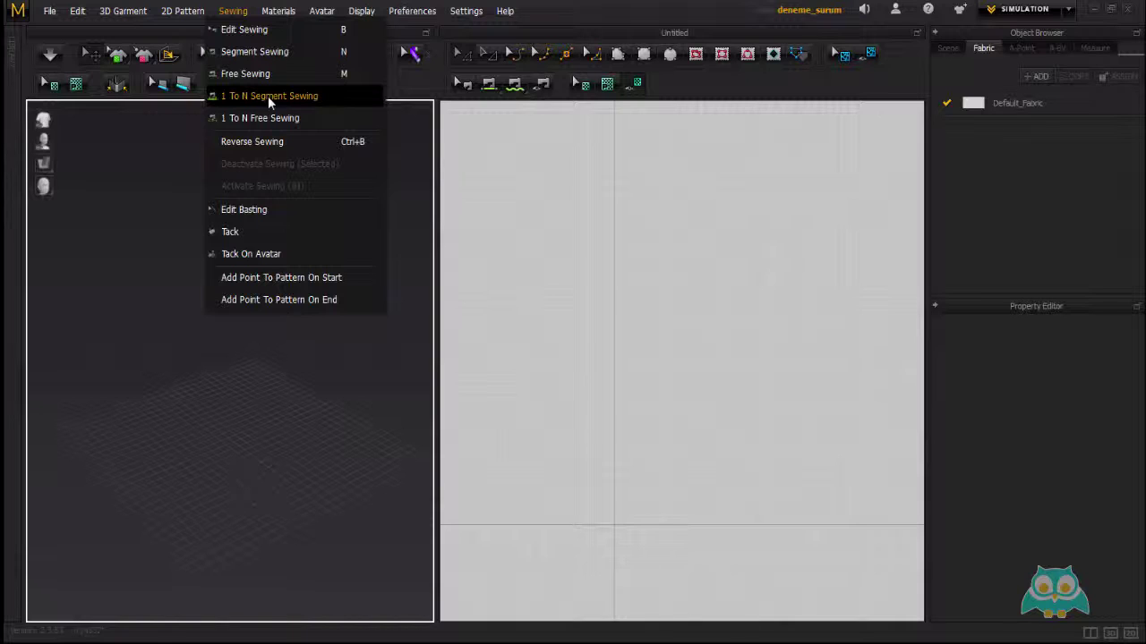
Step: Open the project file 1n from the "35- 1n" folder in Calisma_dosyalari
click(49, 11)
mouse_move(121, 54)
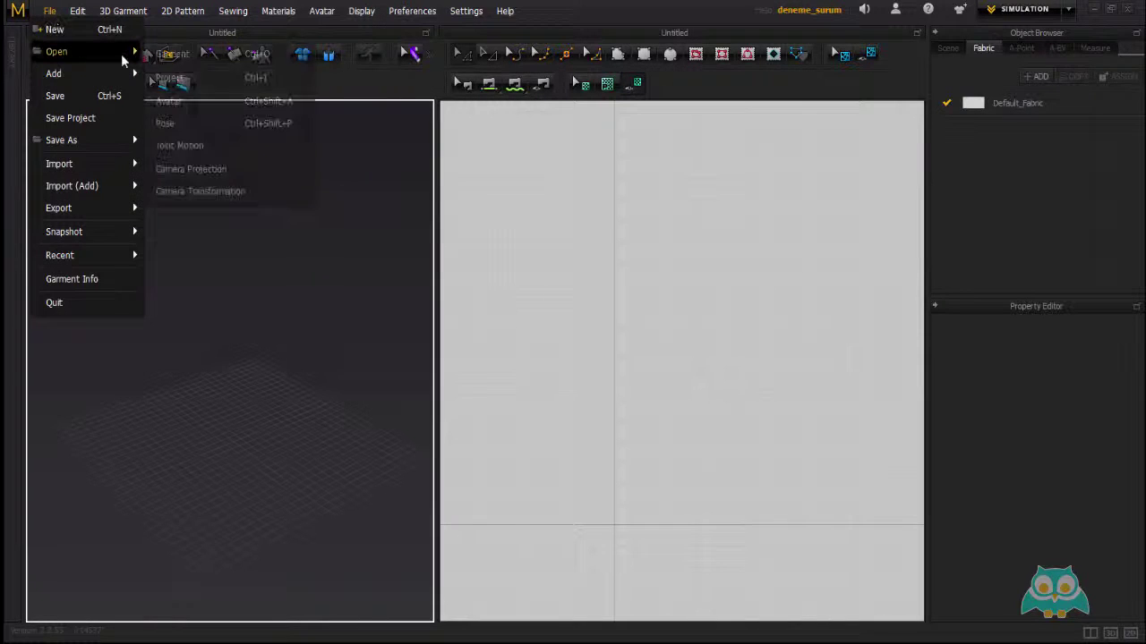
click(165, 78)
click(564, 349)
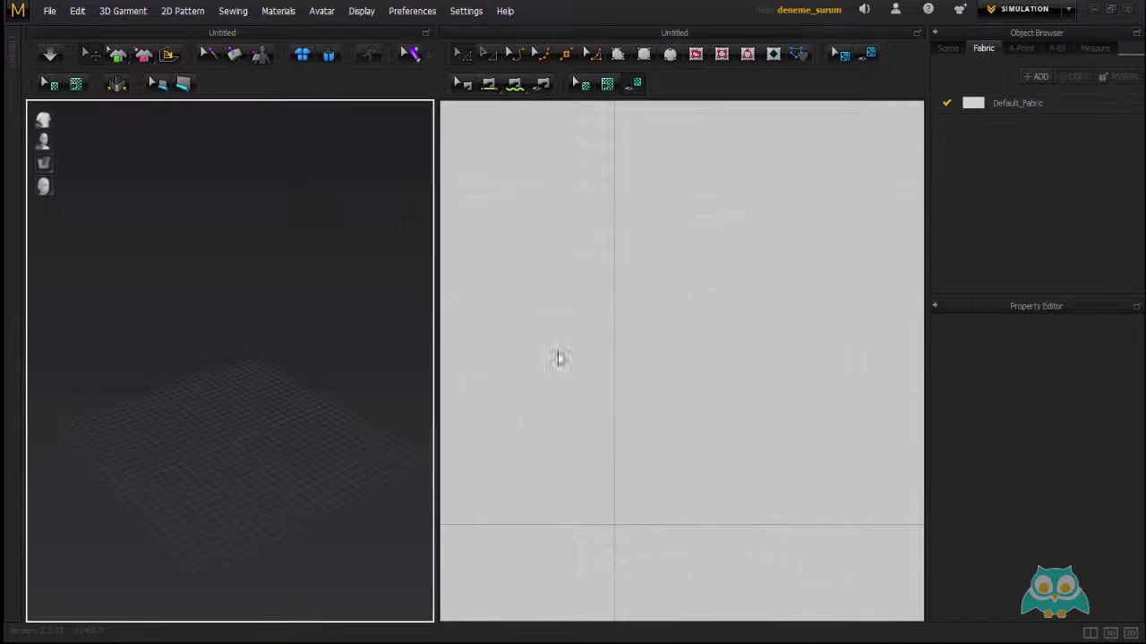
click(290, 32)
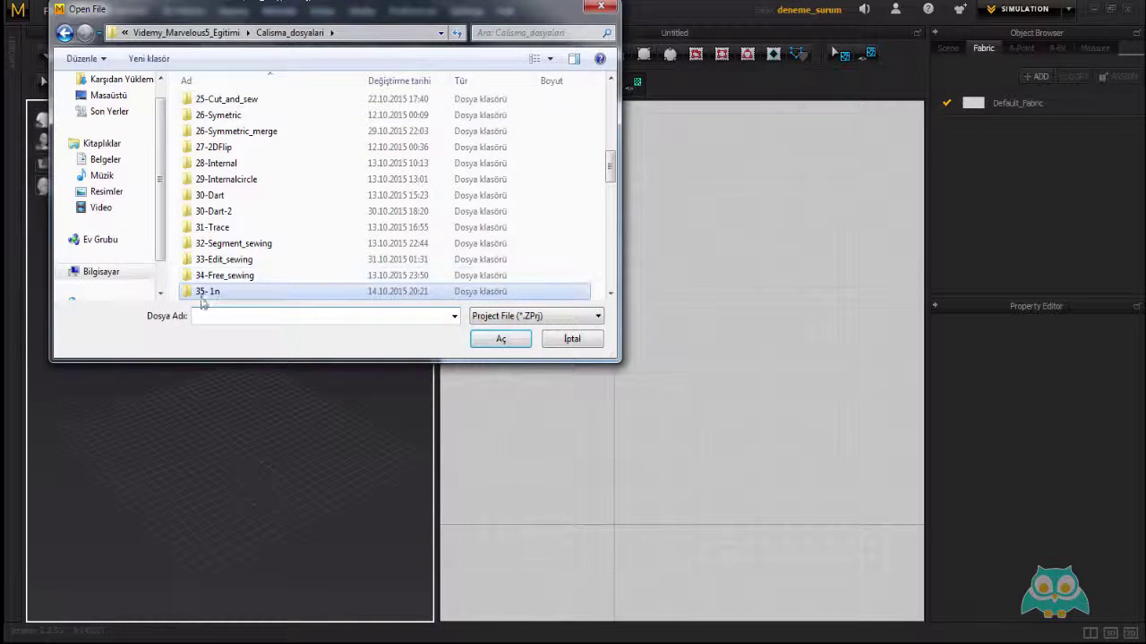
double_click(231, 296)
click(199, 104)
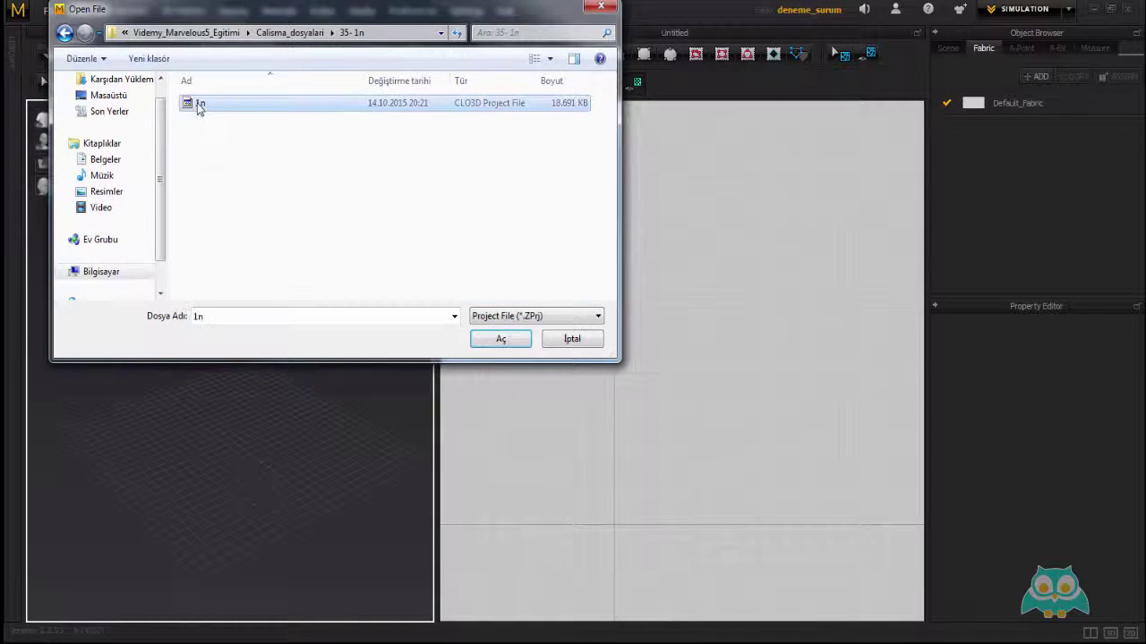
click(500, 339)
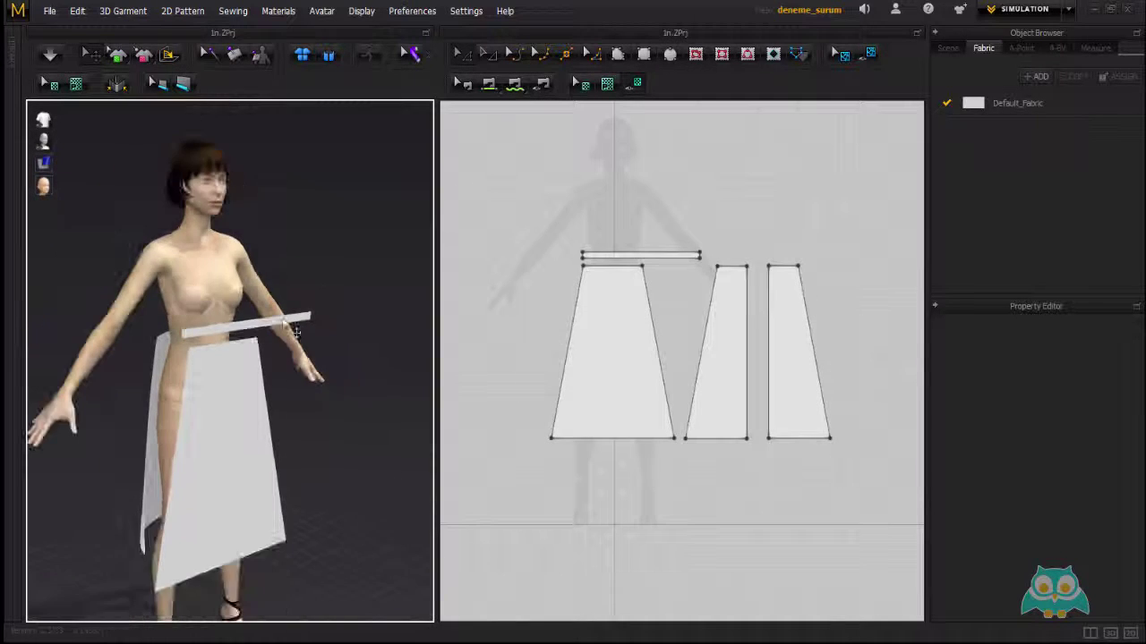
Step: Examine how the waistband, the wide front skirt panel and the two narrow back panels are arranged around the avatar
scroll(271, 324, down, 3)
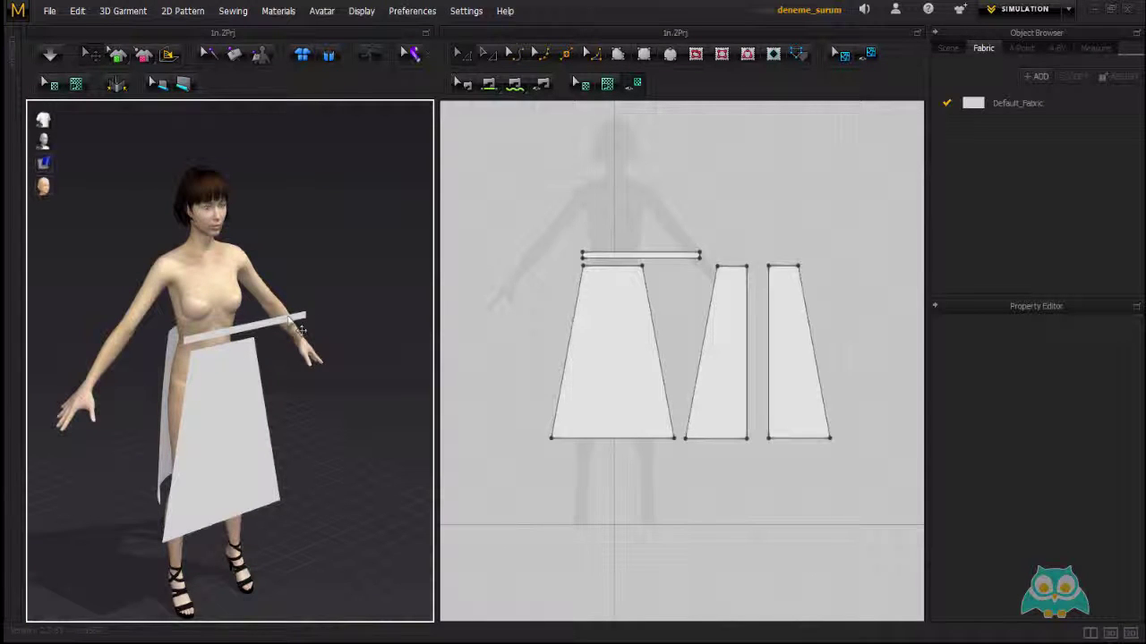
right_drag(308, 363, 344, 331)
scroll(332, 327, up, 1)
middle_drag(331, 327, 324, 305)
scroll(327, 306, down, 1)
right_drag(327, 310, 260, 325)
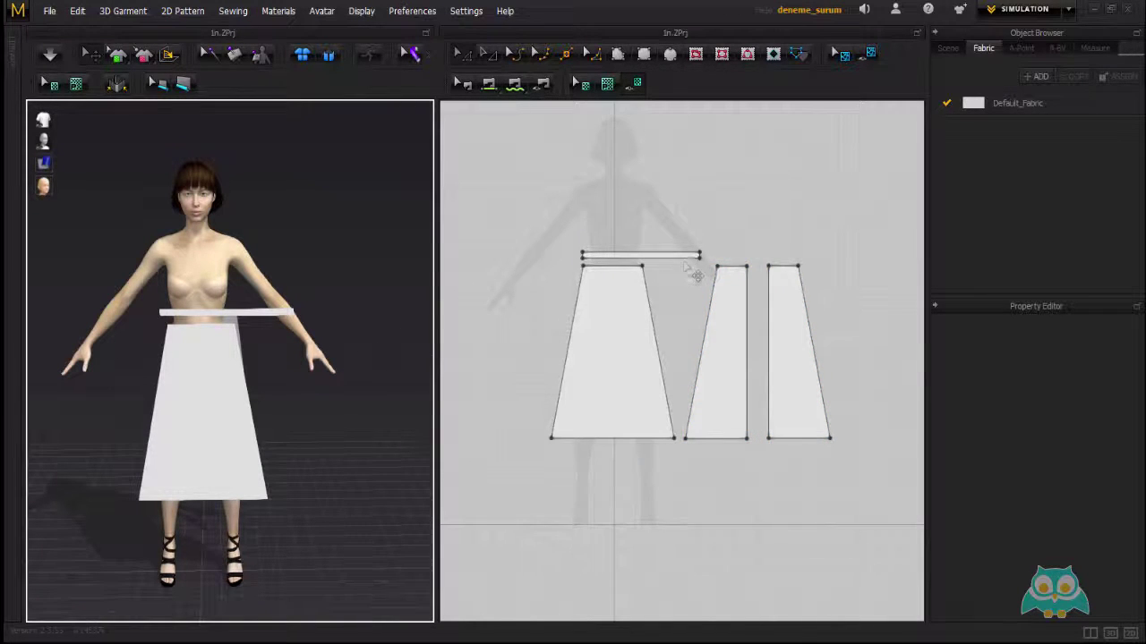
click(269, 314)
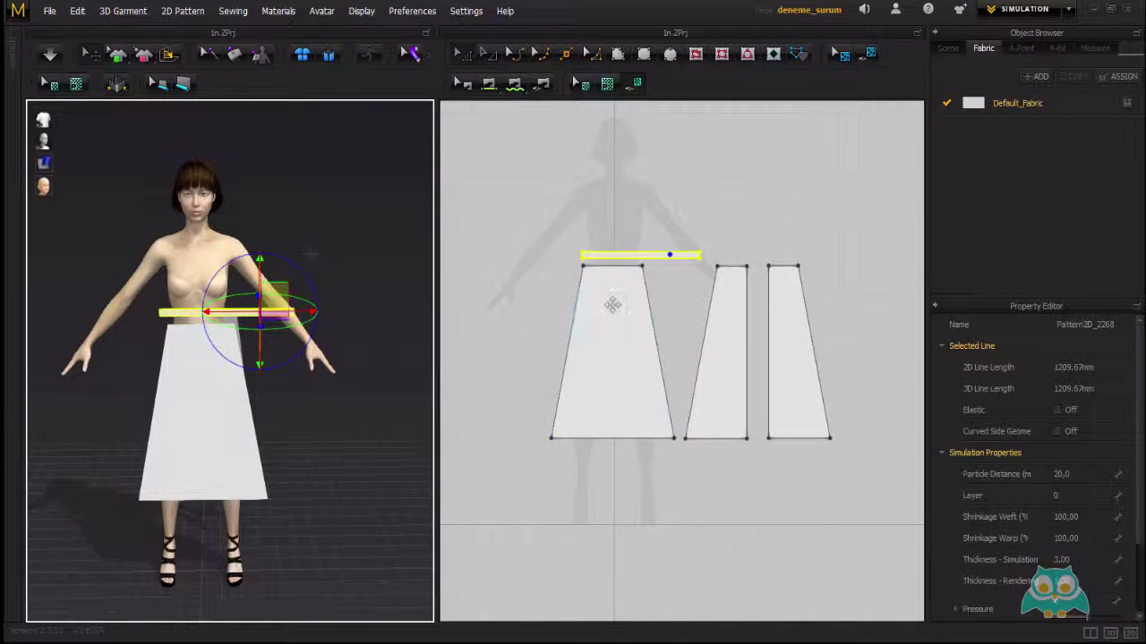
click(784, 295)
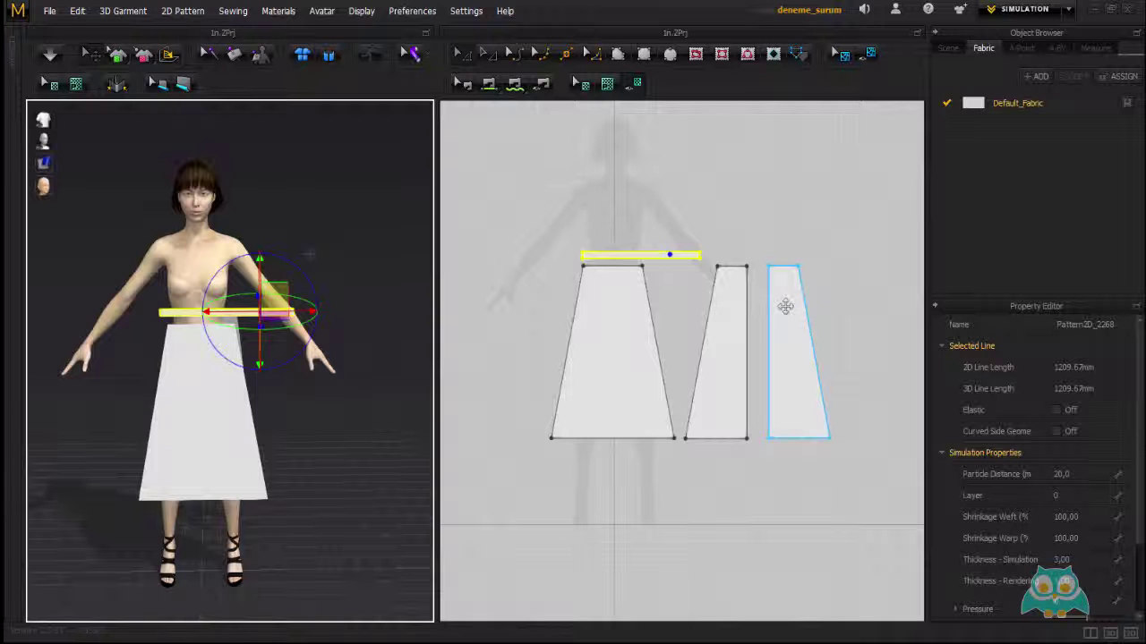
click(756, 394)
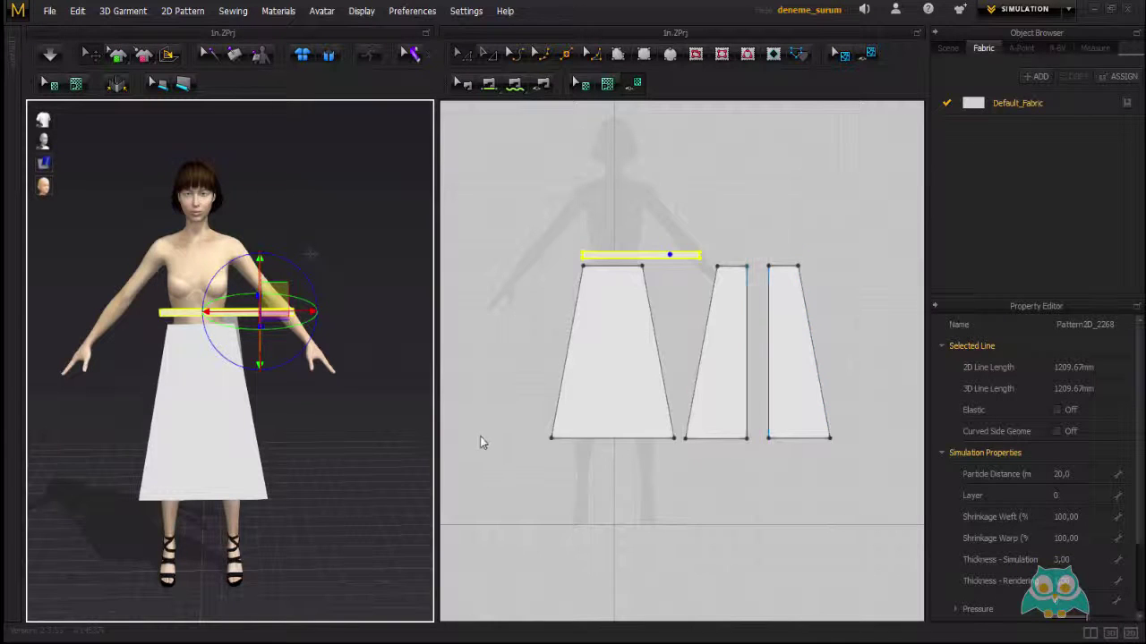
Step: Use Segment Sewing to join the front skirt panel's right slanted edge to the facing slanted edge of the middle back panel
click(233, 10)
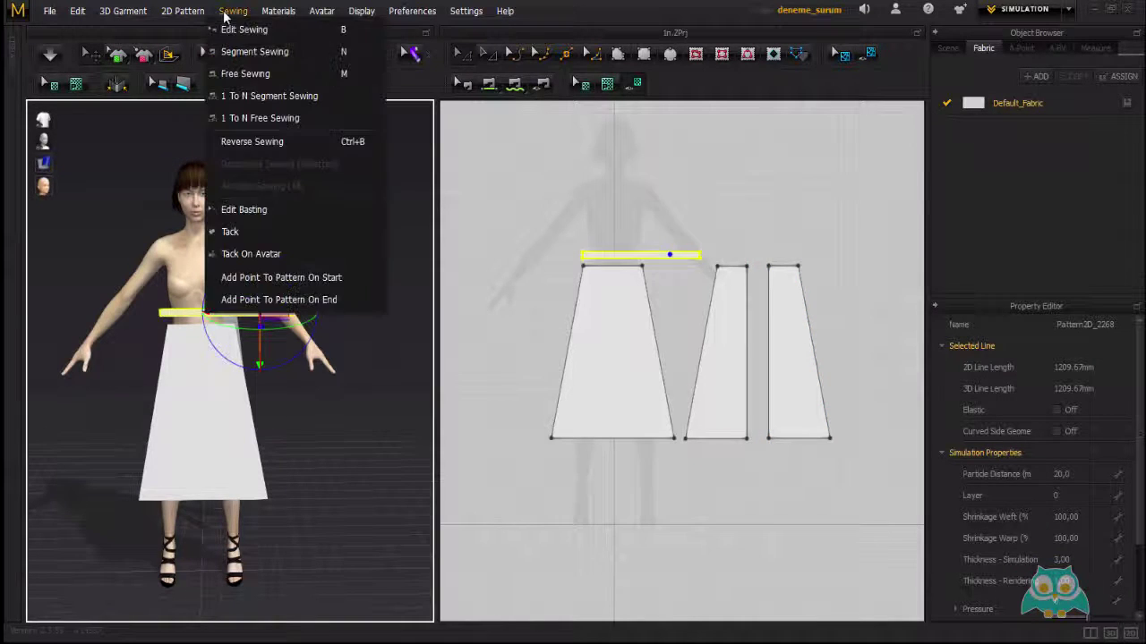
click(276, 56)
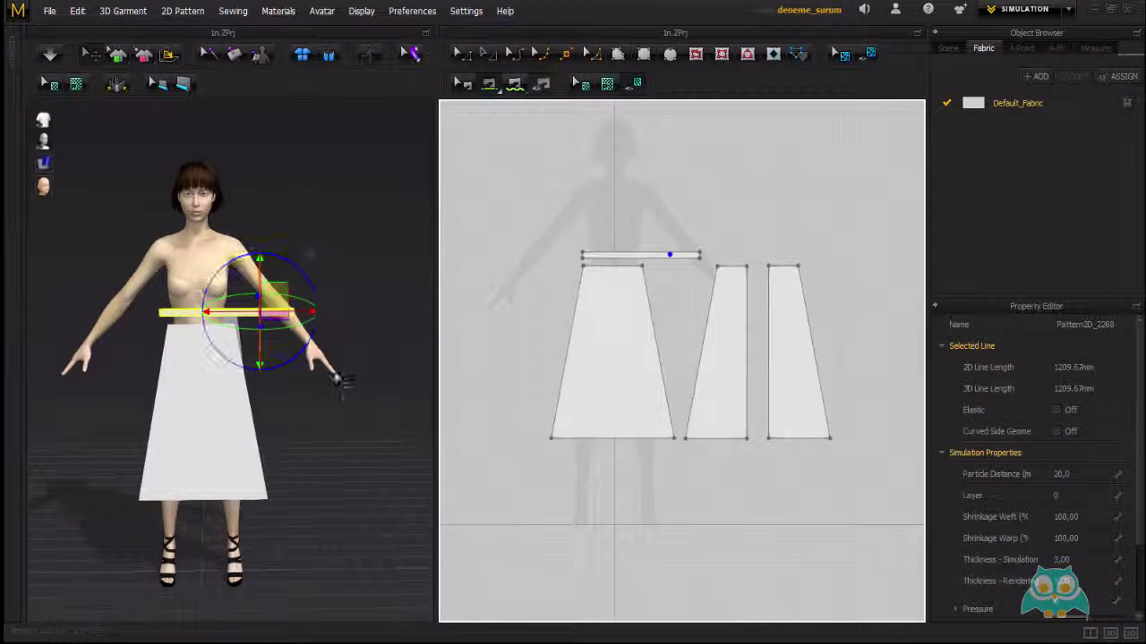
right_drag(289, 412, 314, 189)
scroll(231, 425, up, 3)
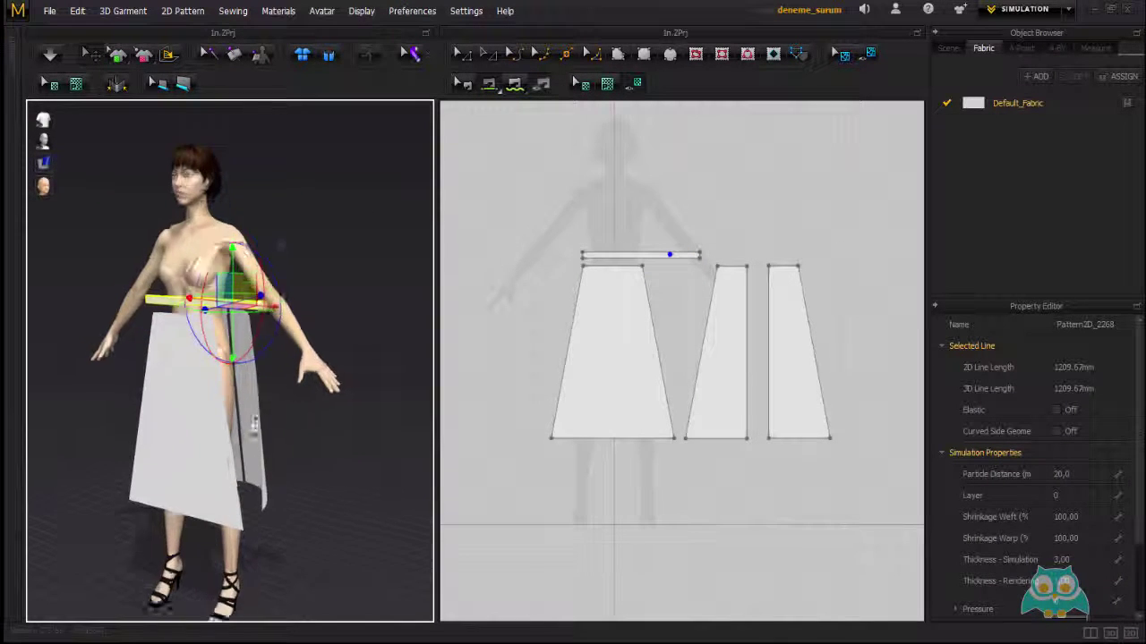
click(222, 428)
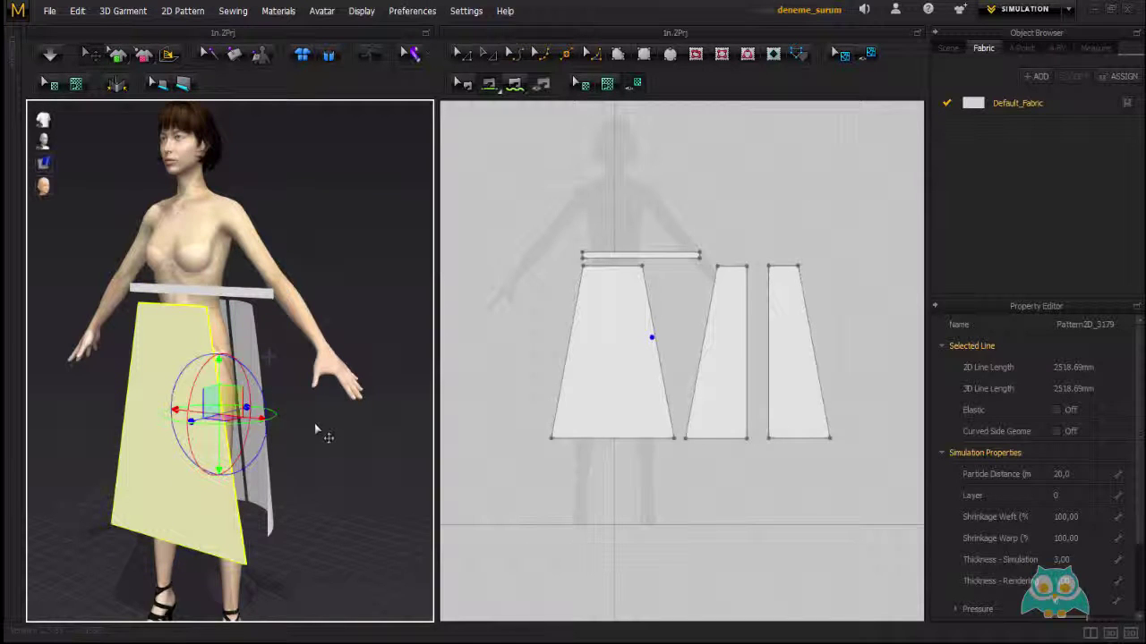
right_drag(317, 430, 98, 417)
right_drag(175, 341, 309, 473)
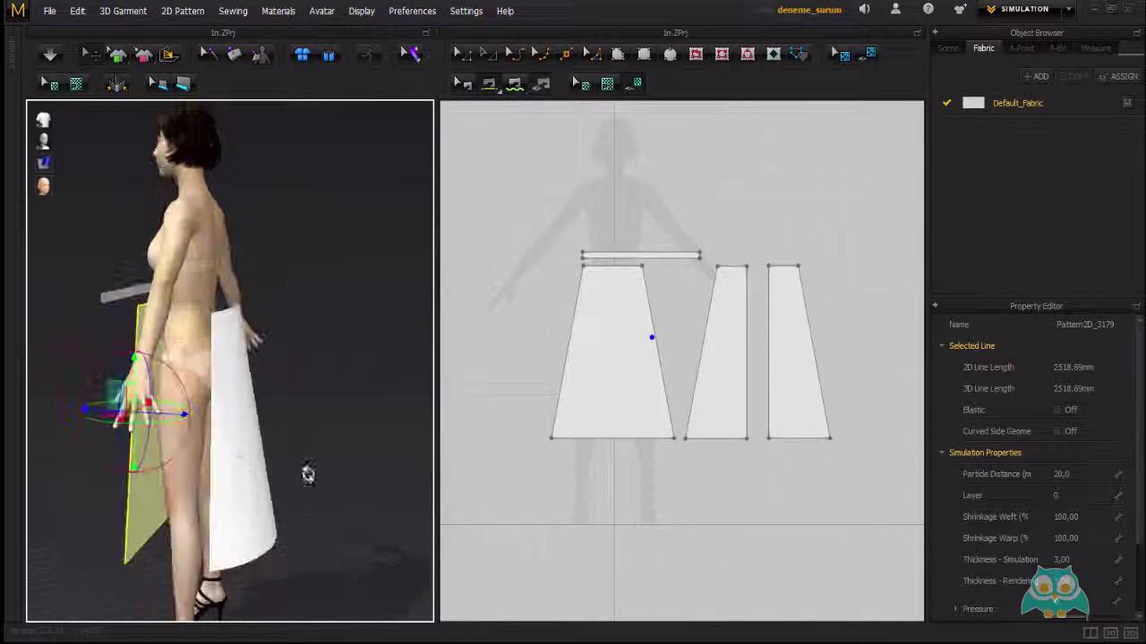
click(231, 446)
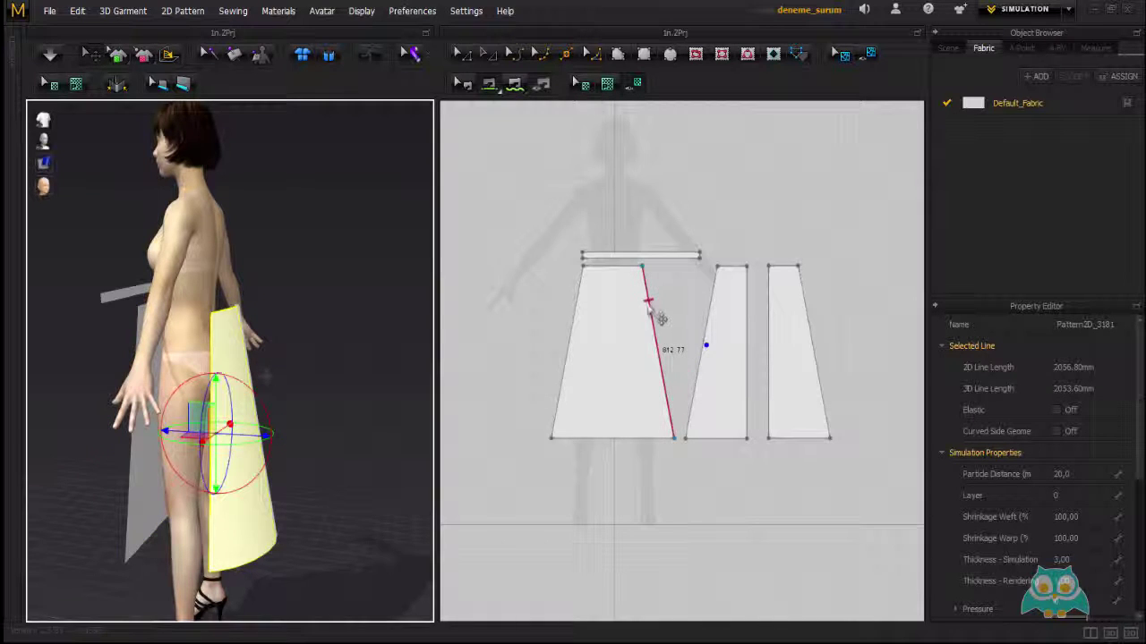
click(661, 312)
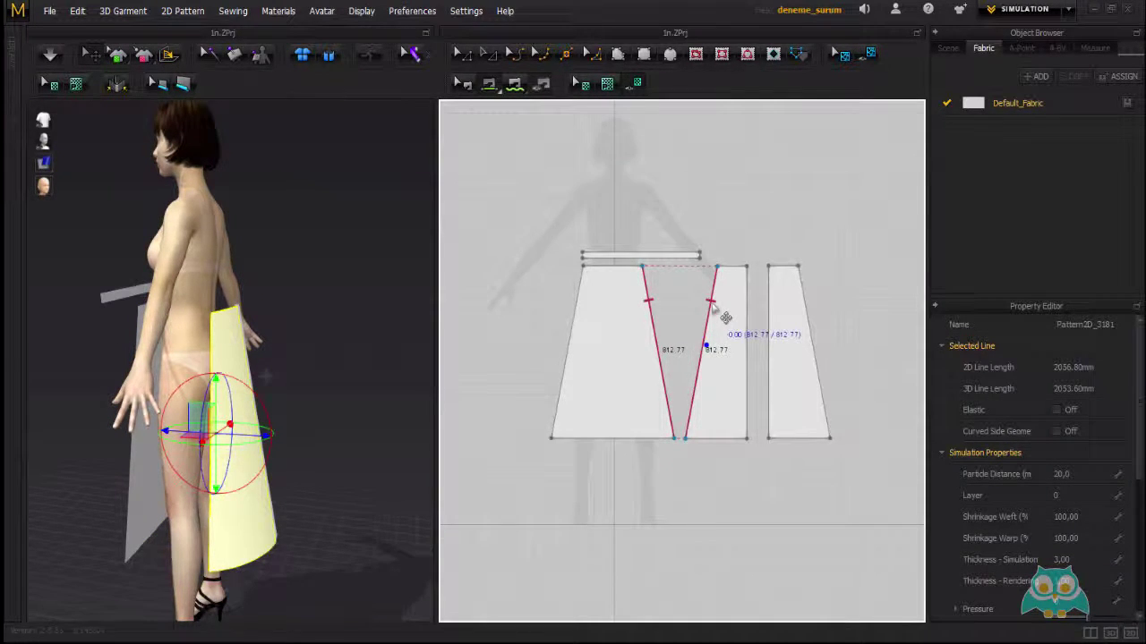
click(714, 306)
Step: Sew the front panel's left slanted edge to the outer slanted edge of the rightmost back panel, matching both near the hem
right_drag(268, 368, 321, 373)
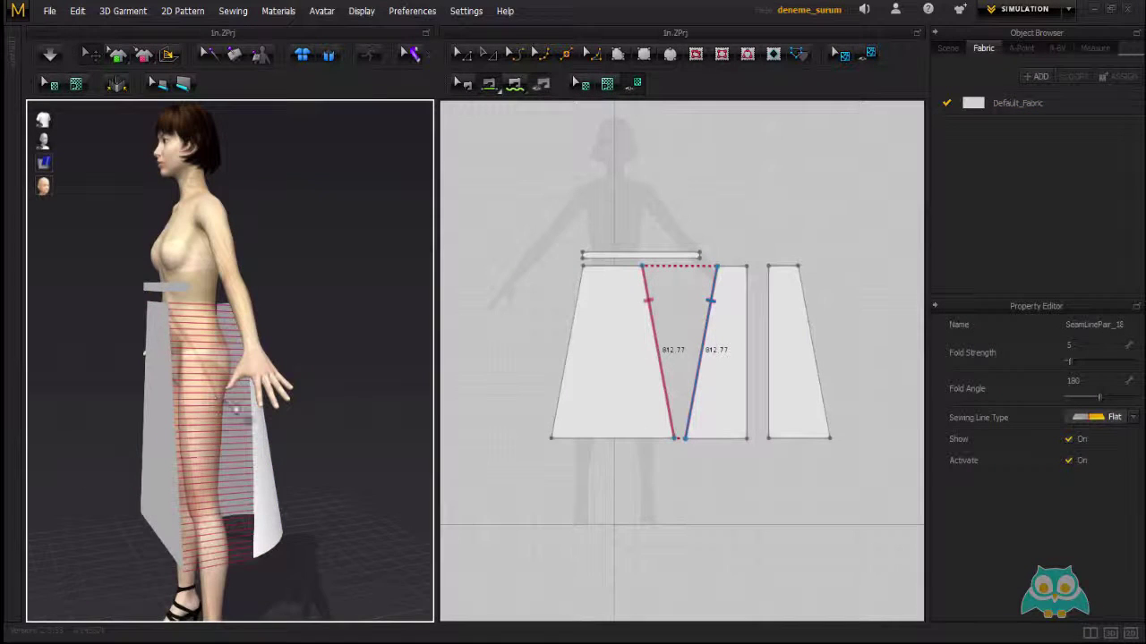
right_drag(188, 422, 349, 402)
click(192, 400)
click(576, 332)
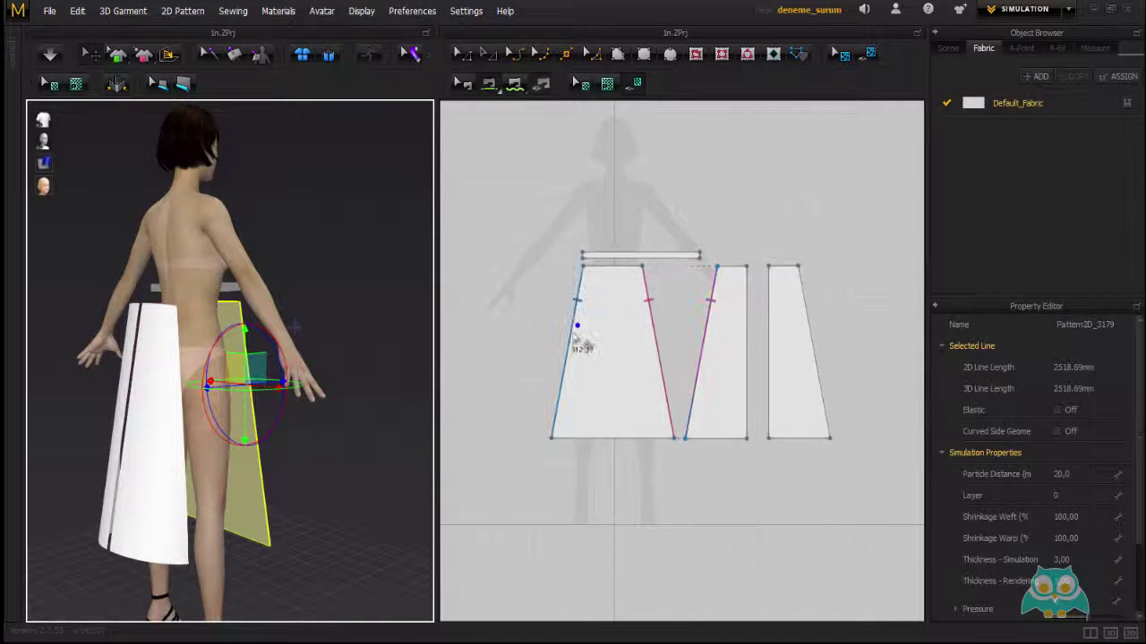
right_drag(259, 417, 275, 422)
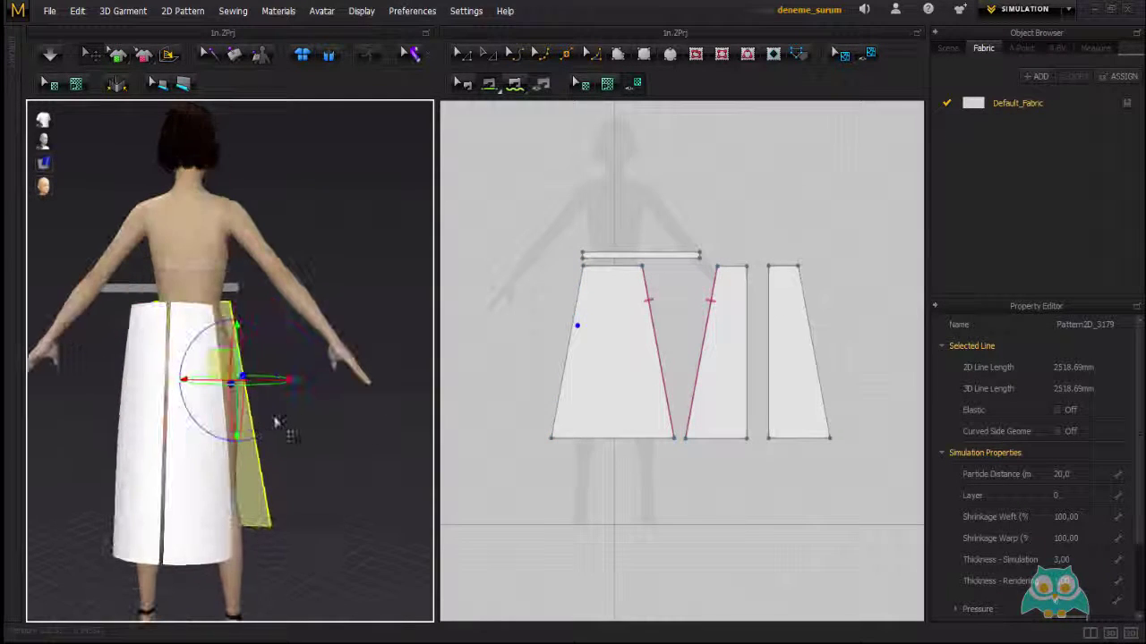
click(224, 455)
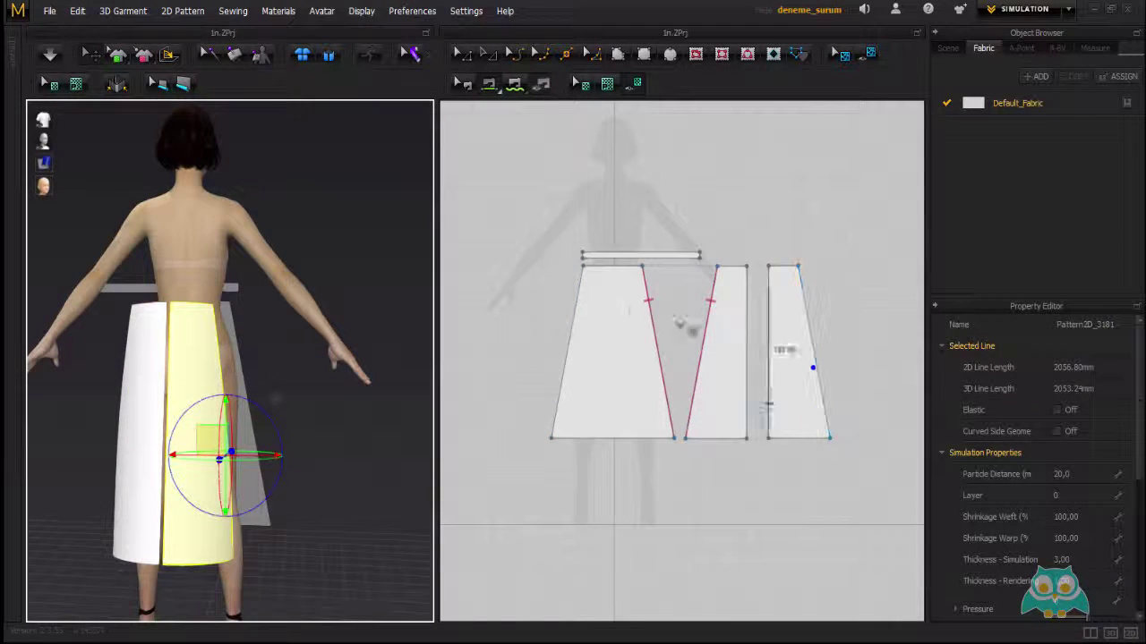
click(577, 308)
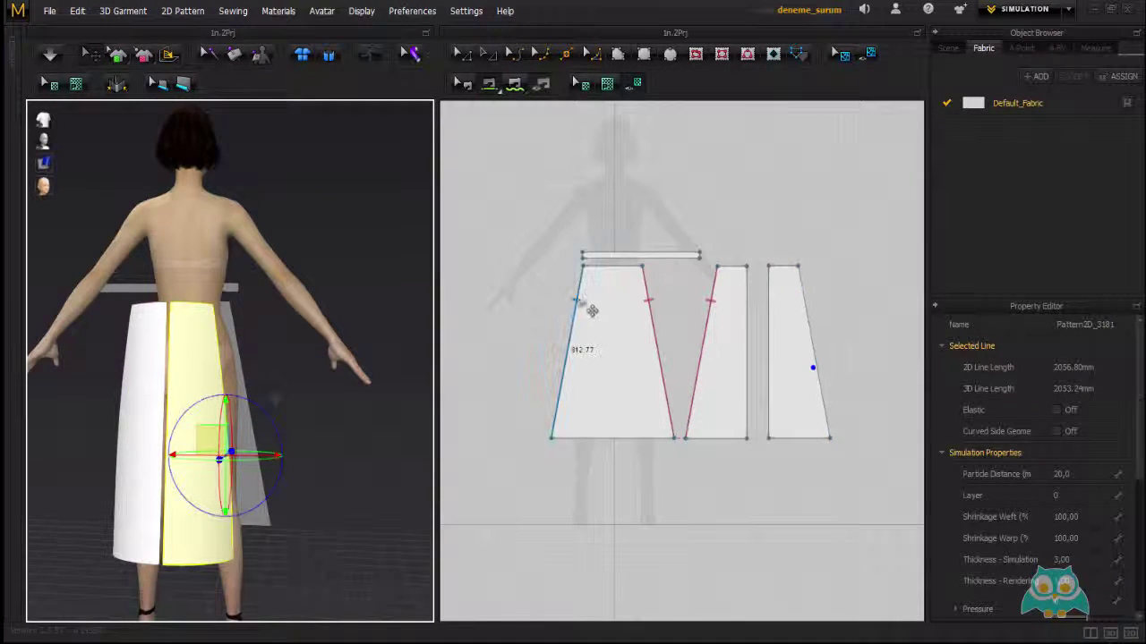
click(566, 414)
click(823, 407)
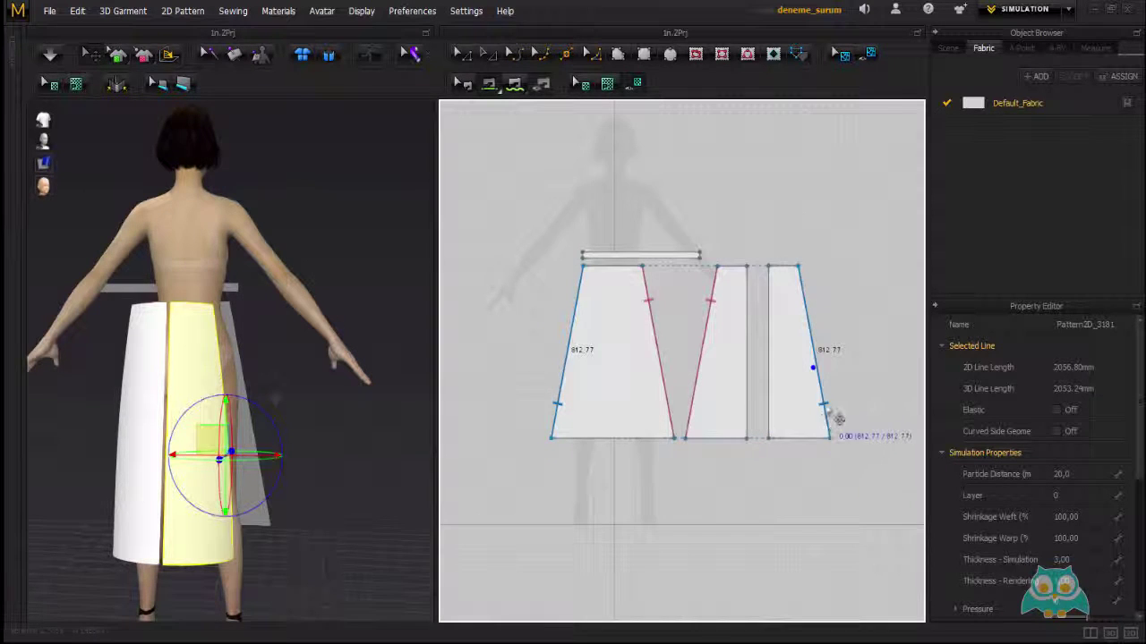
click(827, 410)
Step: Sew the two back panels together along their straight facing edges to form the centre back seam
right_drag(314, 388, 350, 384)
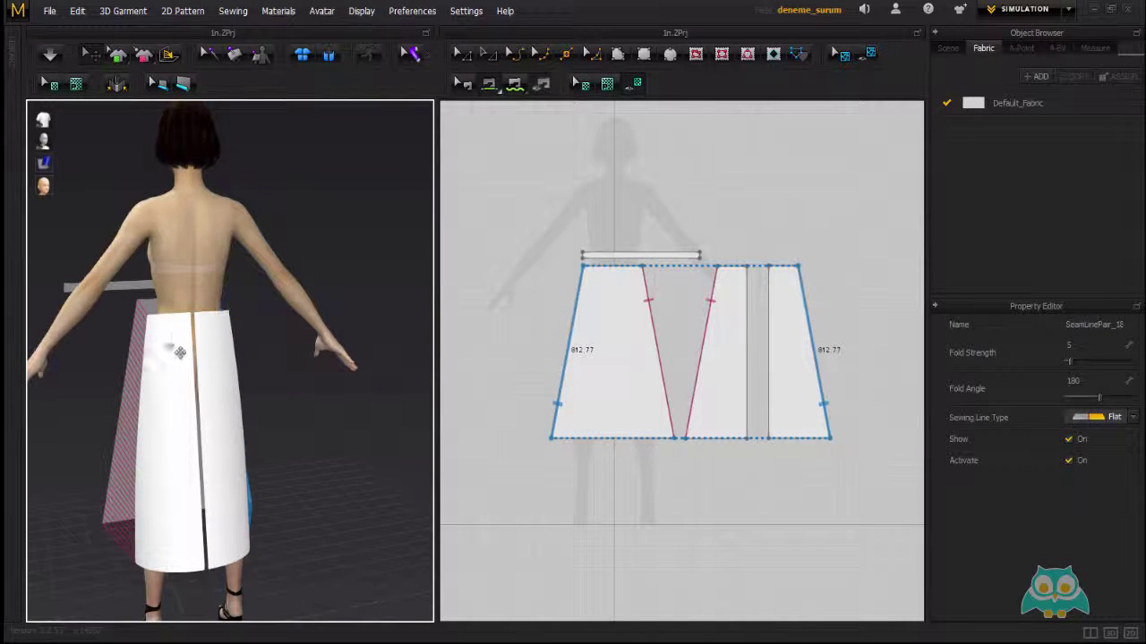
scroll(179, 353, up, 3)
click(143, 336)
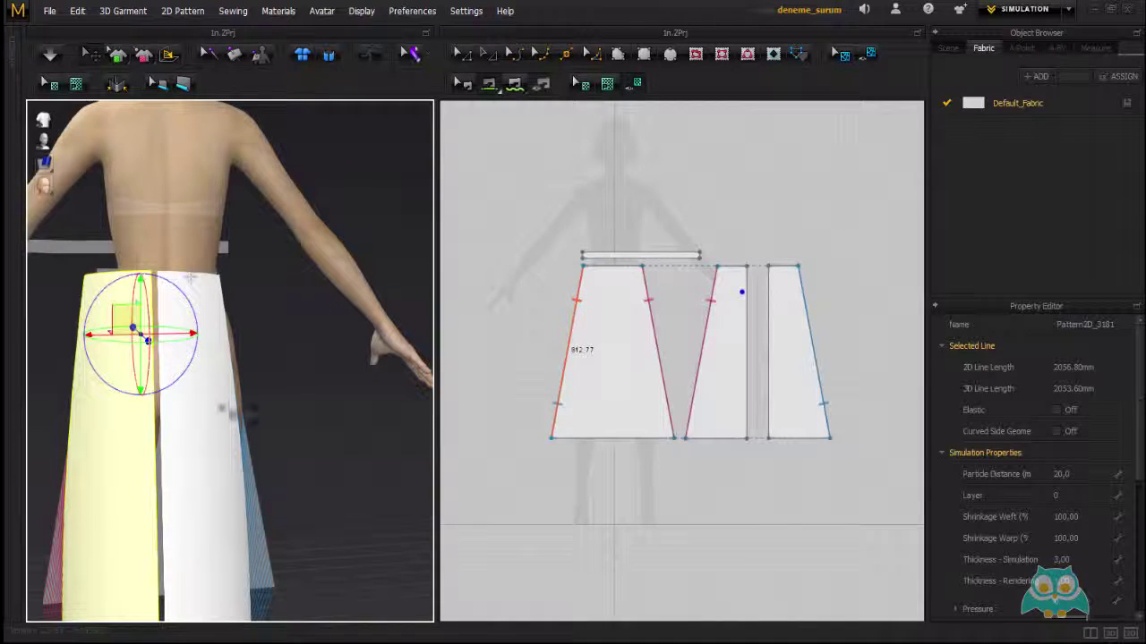
click(241, 405)
click(163, 336)
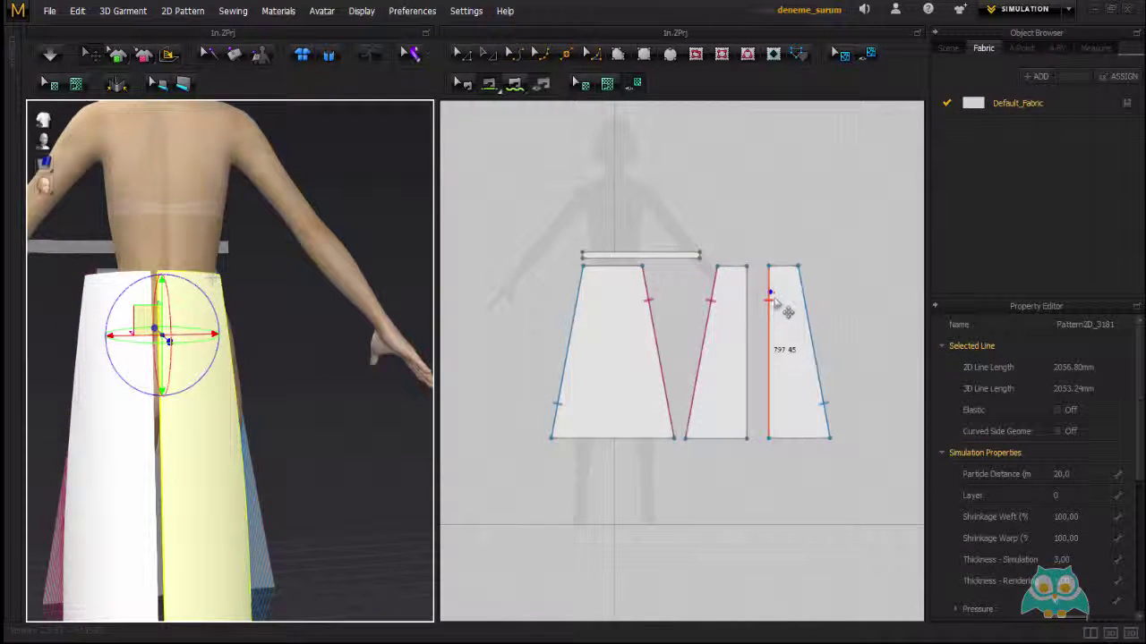
click(750, 318)
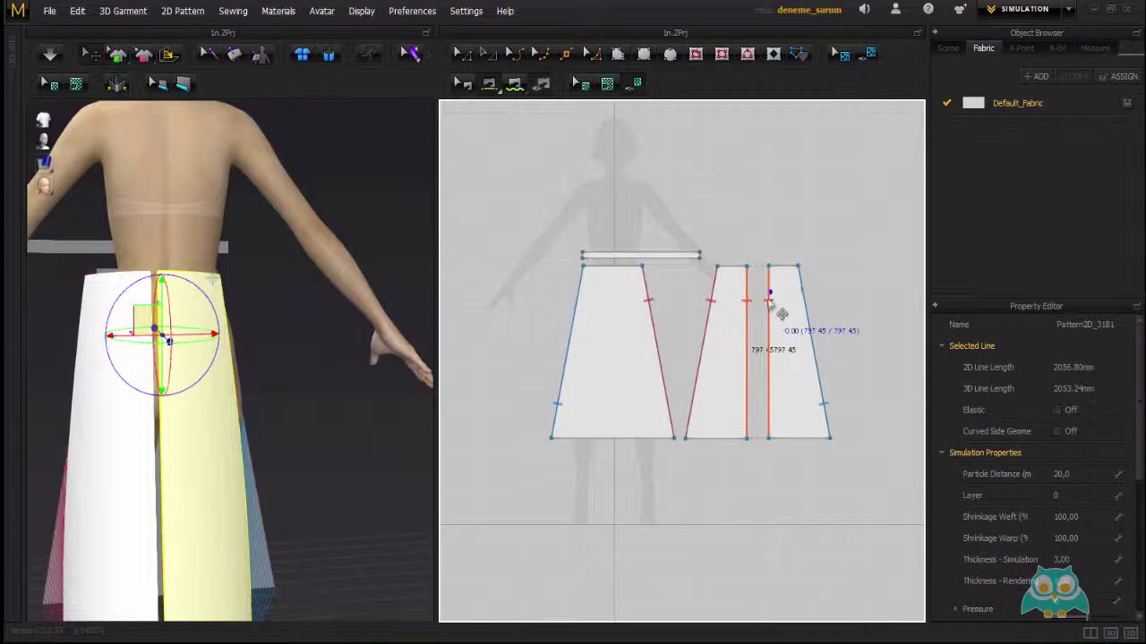
click(782, 317)
Step: Start a 1 To N Segment Sewing with the waistband's lower edge as the single side and the front panel's upper edge as its first counterpart
right_drag(427, 413, 300, 277)
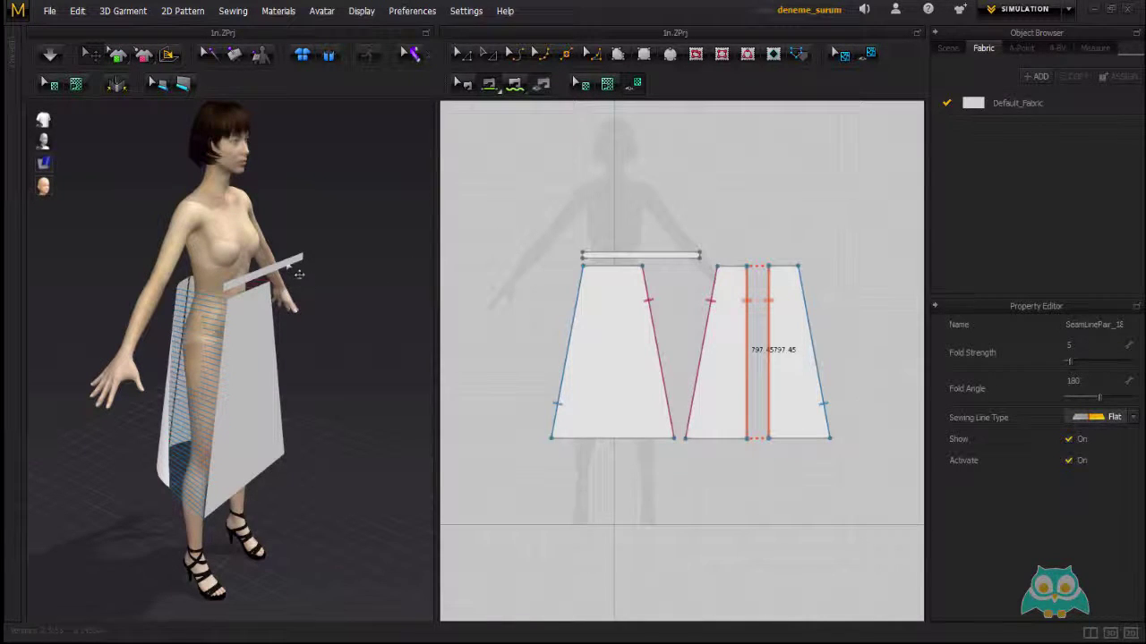
right_drag(268, 258, 229, 247)
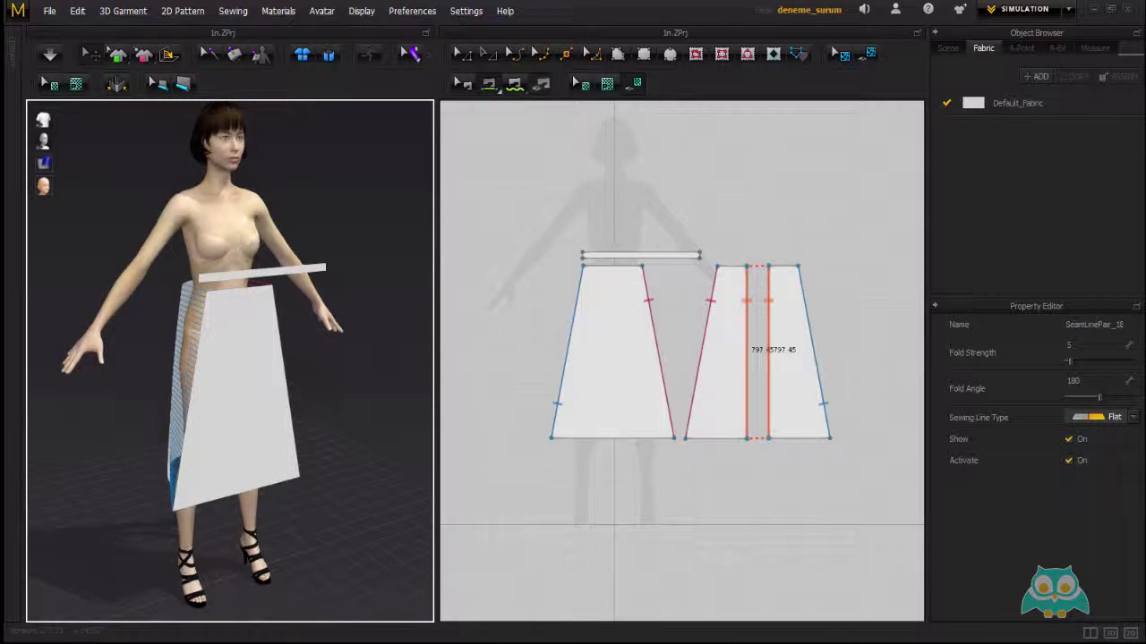
click(232, 10)
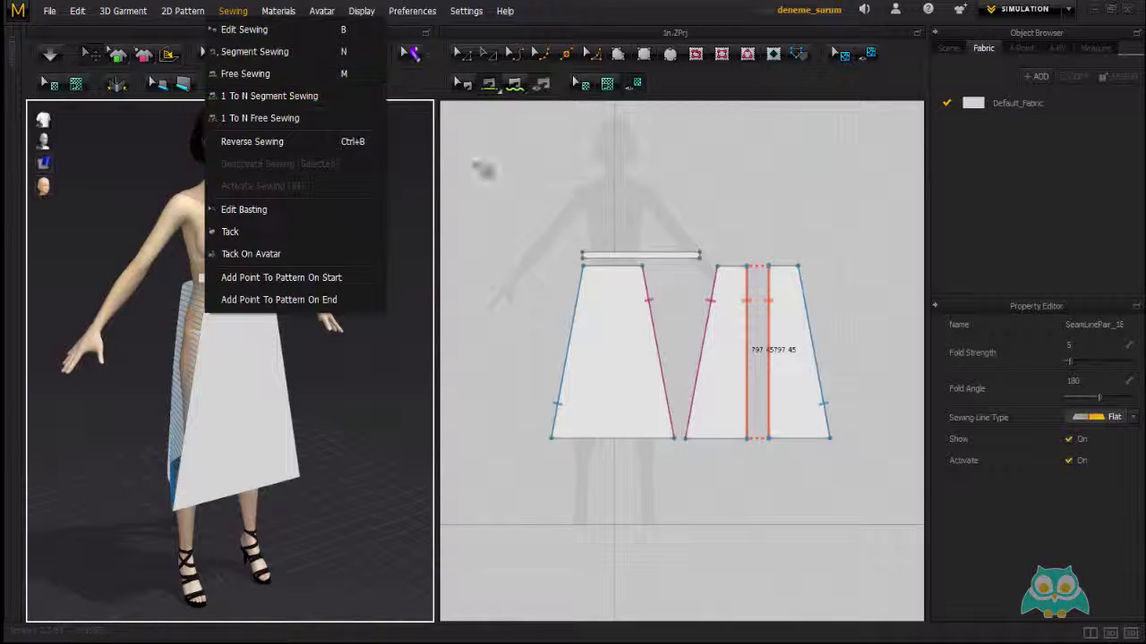
click(490, 87)
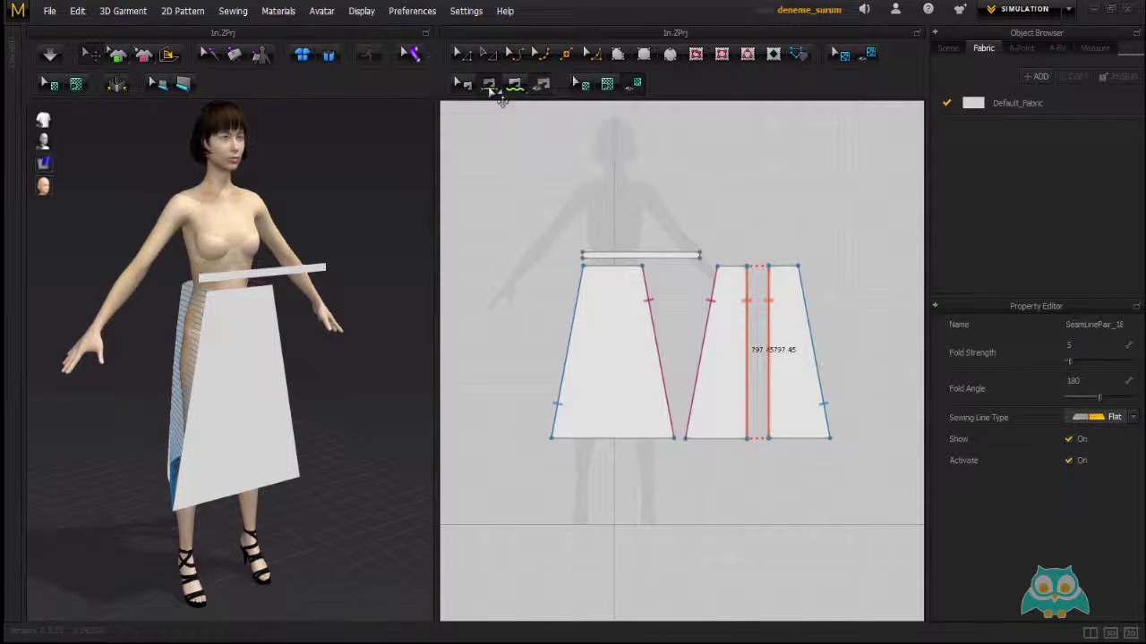
click(233, 11)
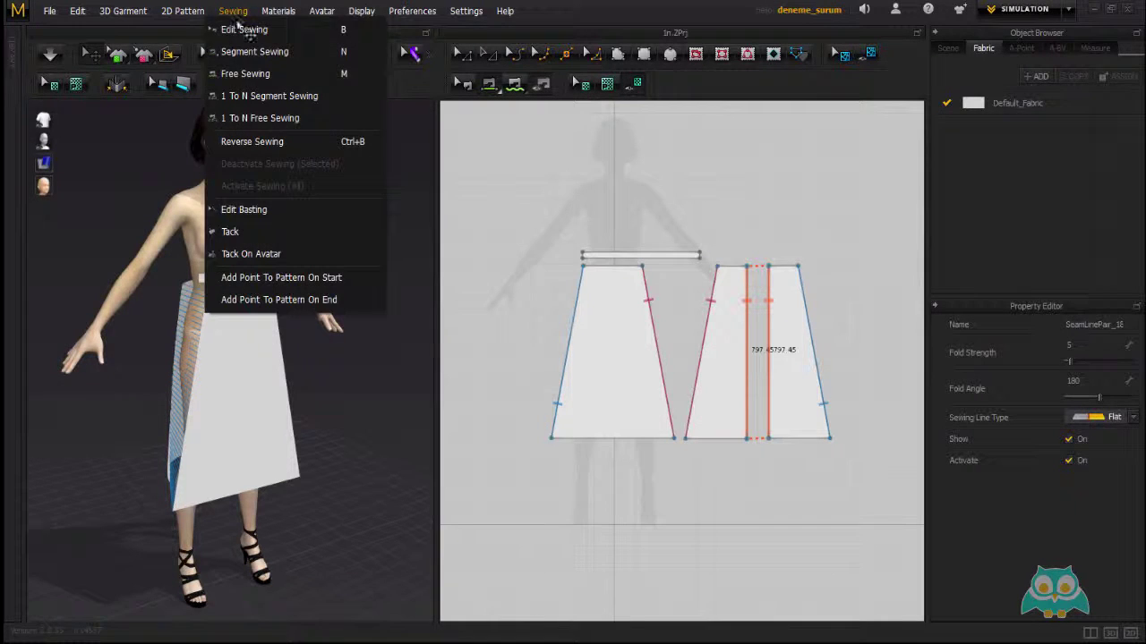
click(261, 99)
scroll(617, 267, up, 3)
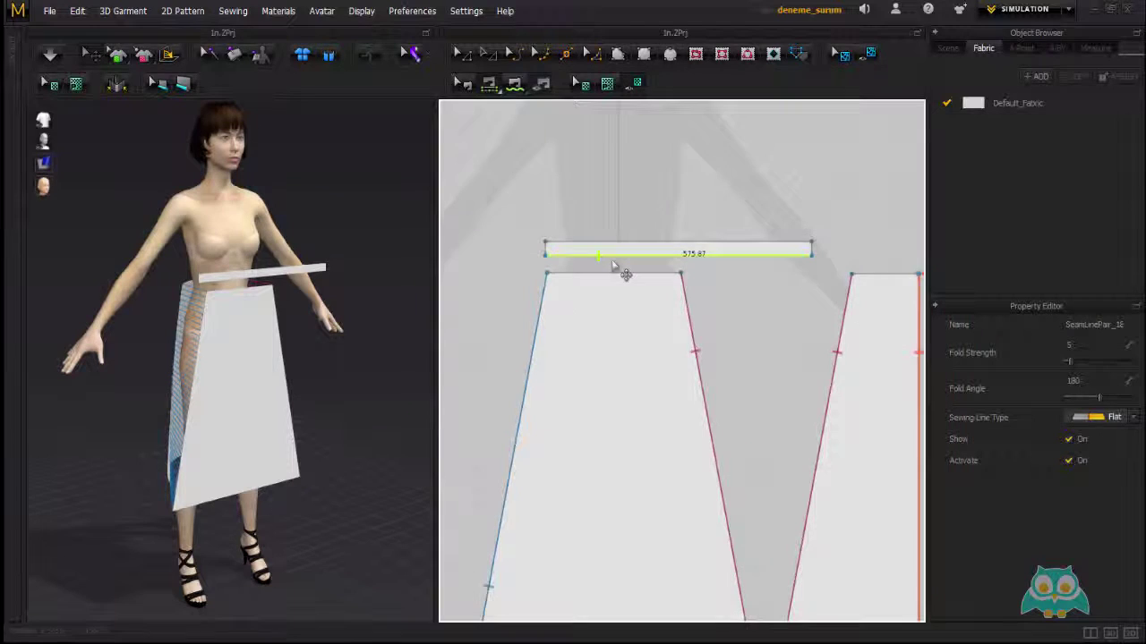
scroll(625, 275, down, 2)
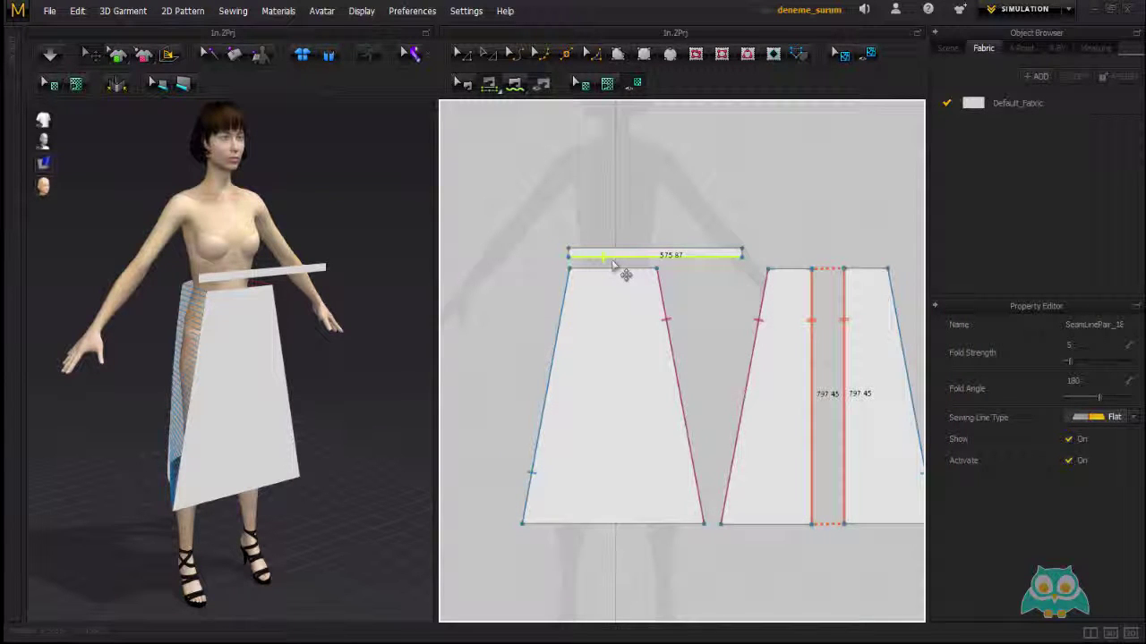
scroll(608, 267, up, 3)
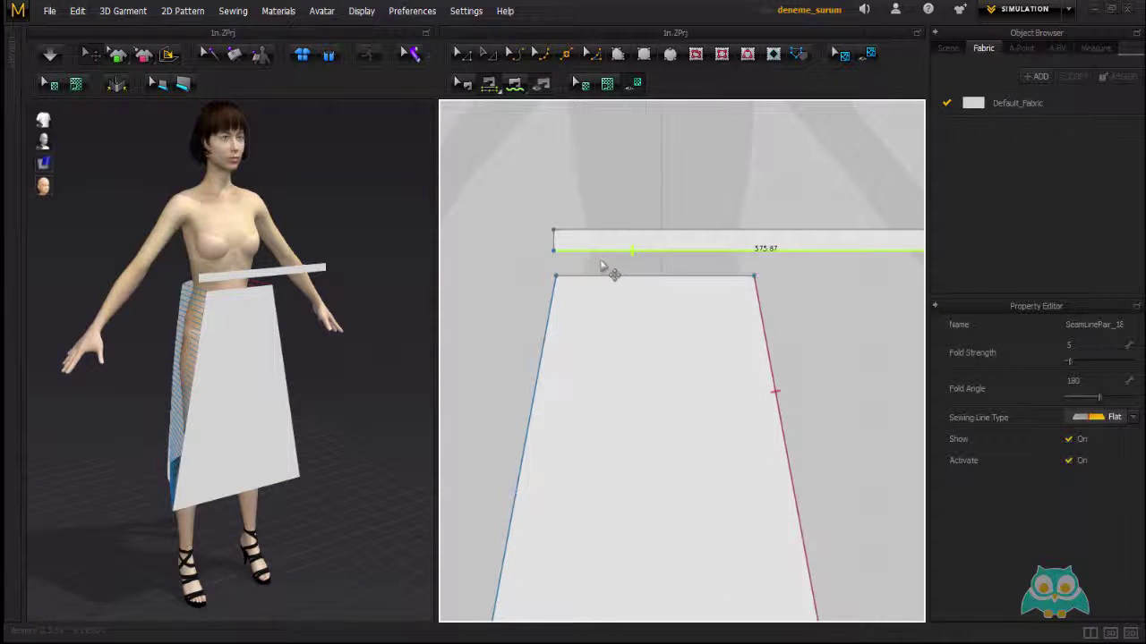
scroll(613, 270, down, 2)
scroll(619, 263, up, 2)
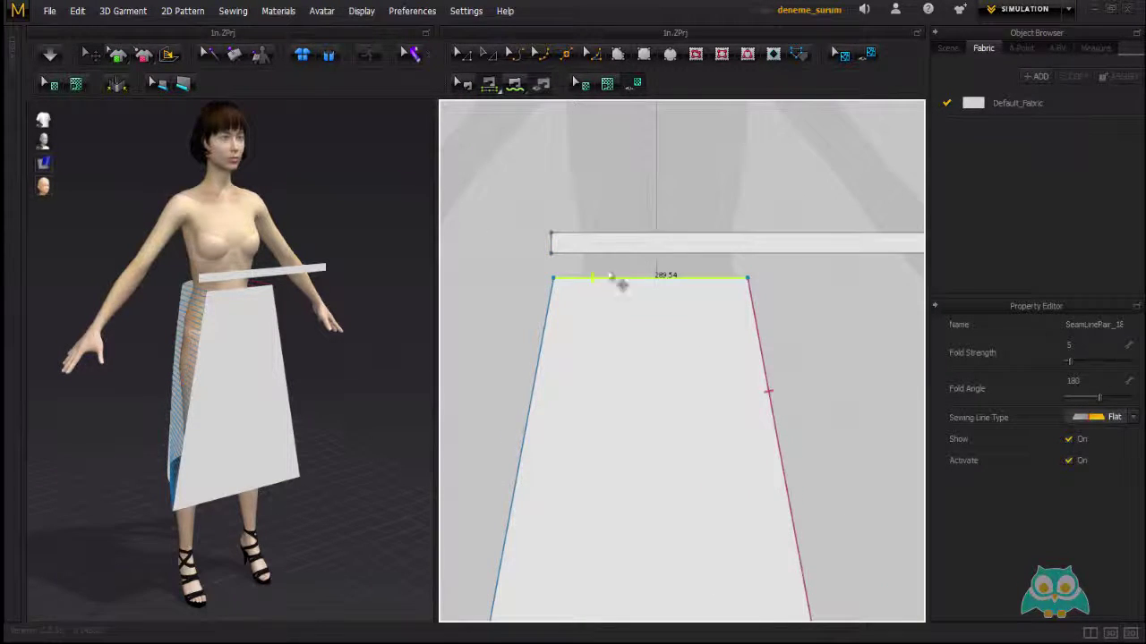
scroll(637, 255, up, 3)
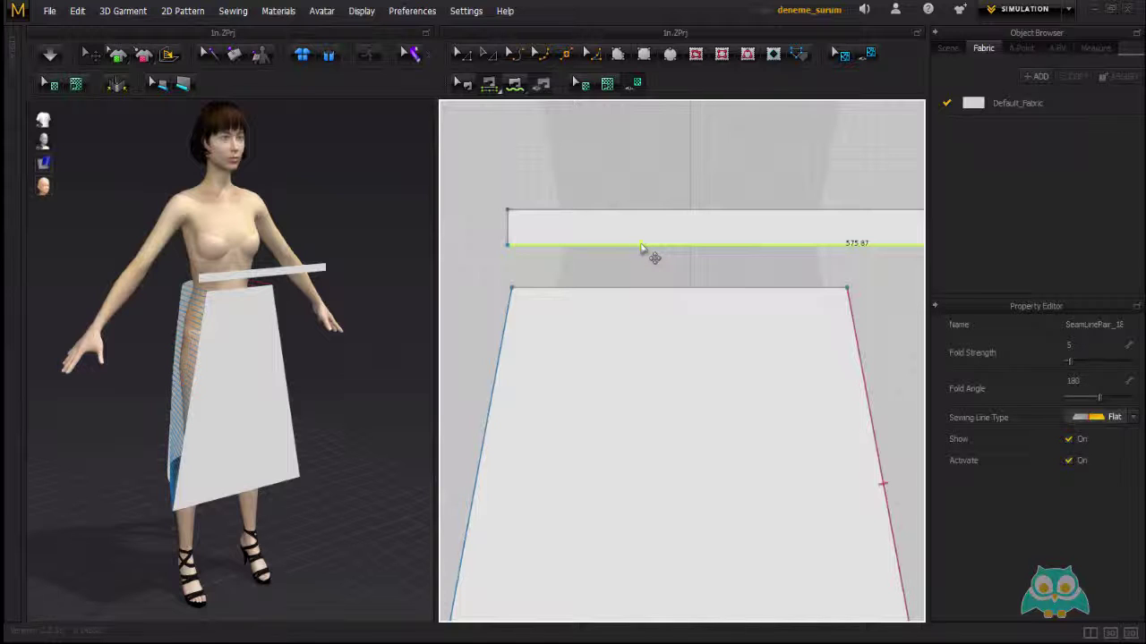
click(641, 248)
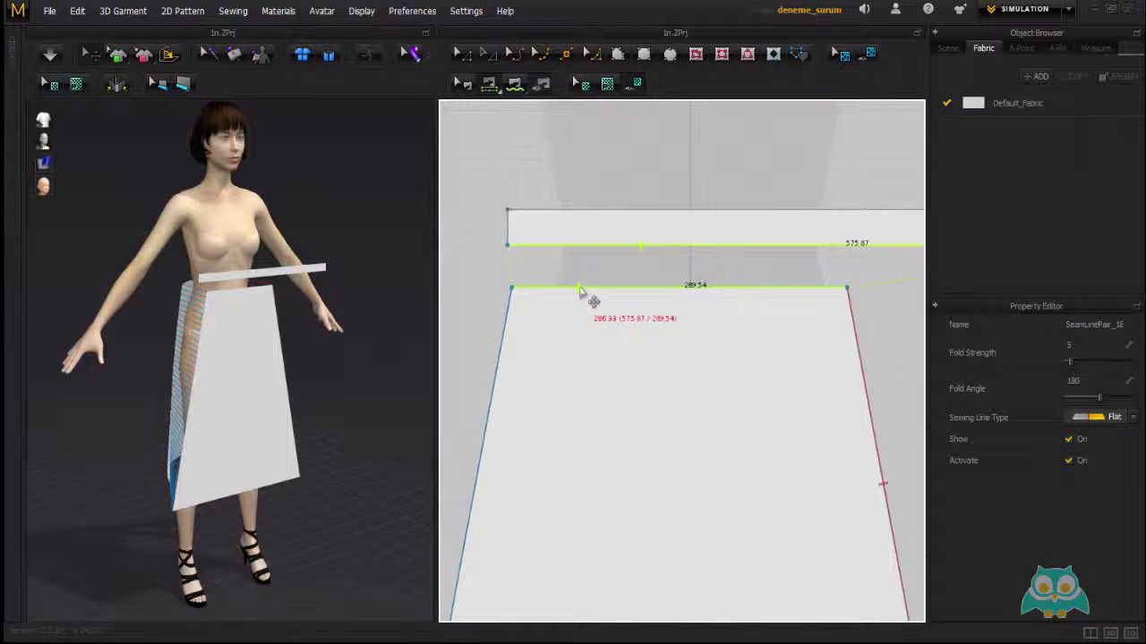
Step: Compare the selected waistband and front panel edges, including their starting ends, with the upper edges of the two back panels
scroll(580, 291, down, 3)
middle_drag(747, 300, 632, 285)
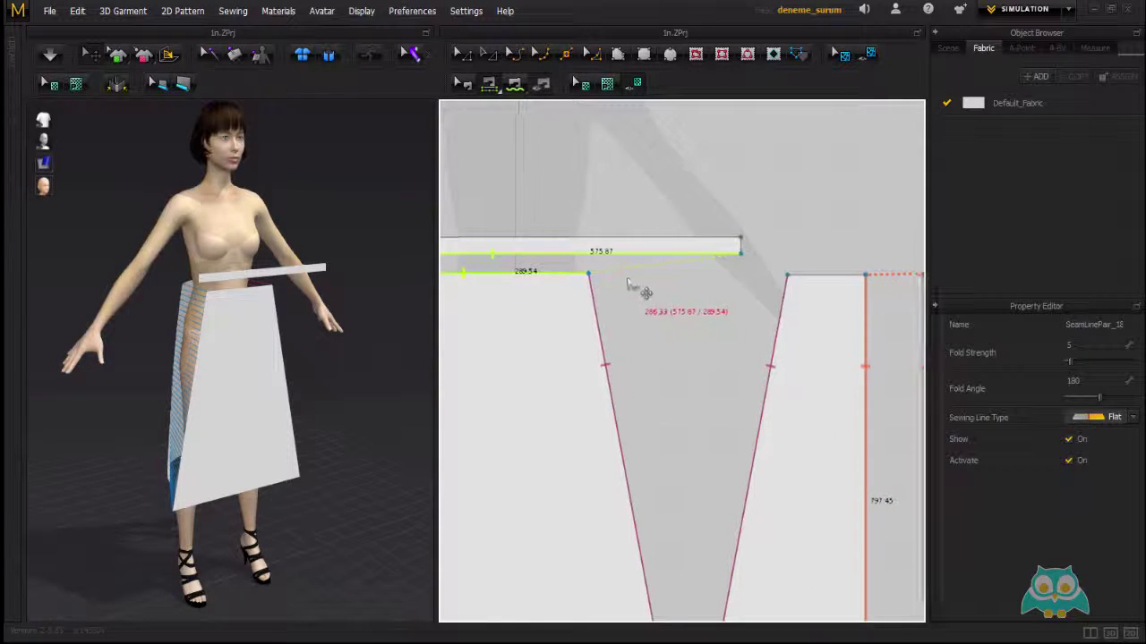
scroll(634, 286, down, 1)
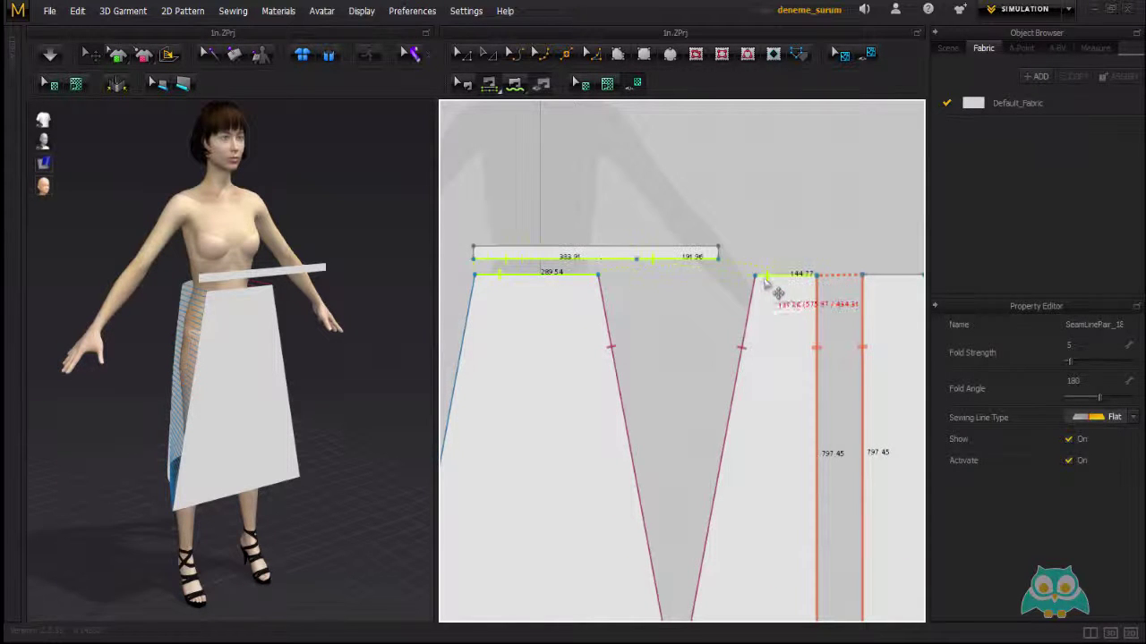
scroll(524, 268, up, 3)
middle_drag(527, 251, 559, 261)
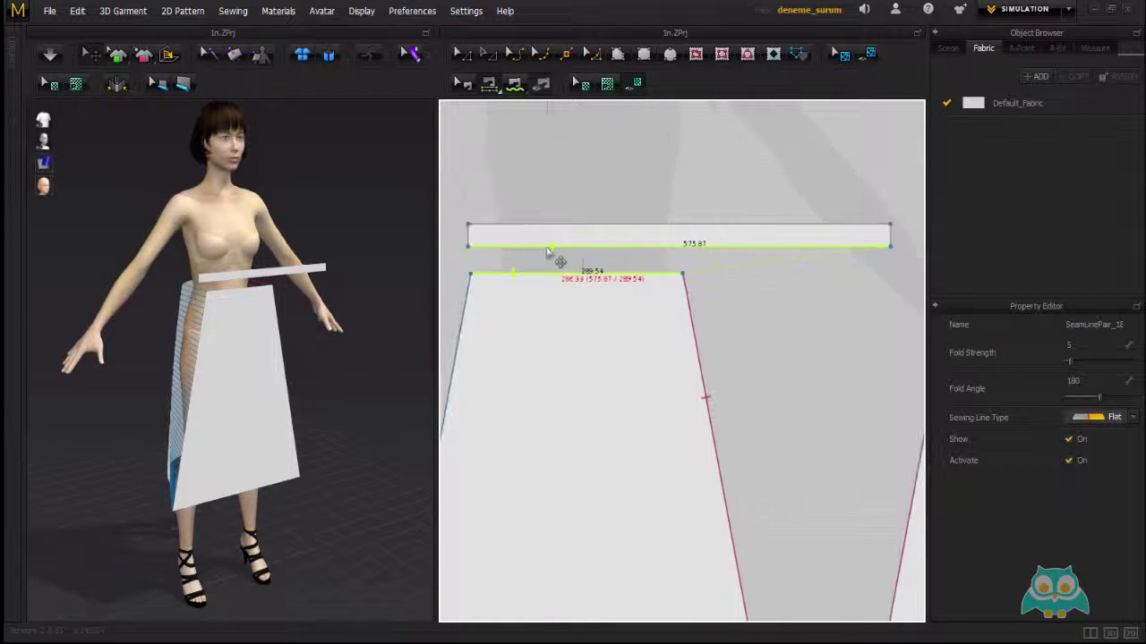
scroll(566, 259, down, 3)
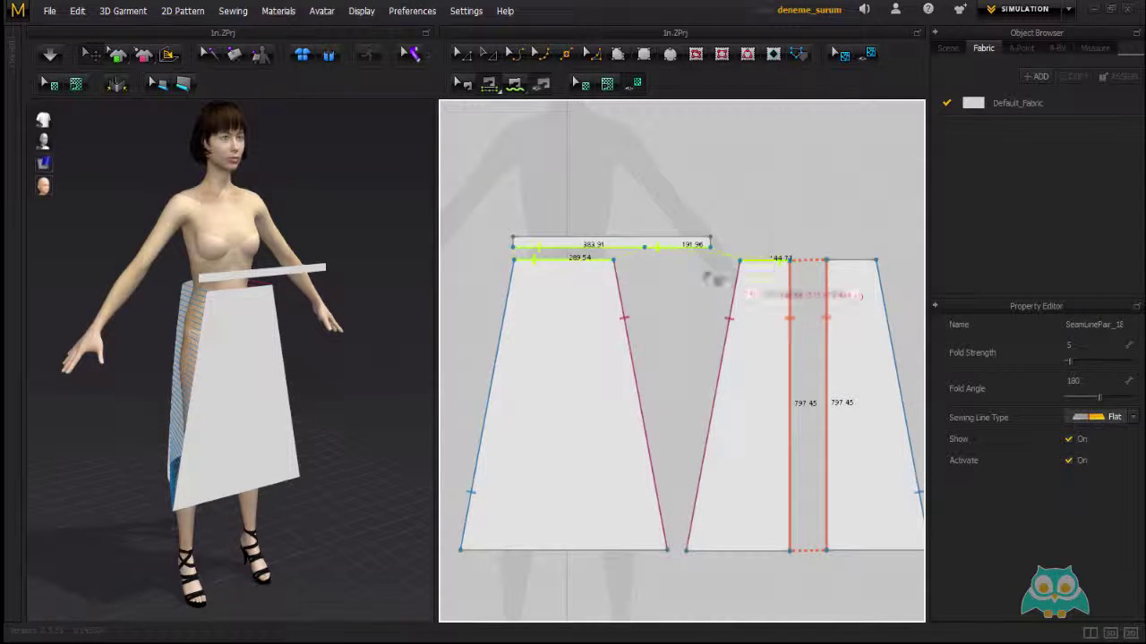
scroll(547, 255, up, 2)
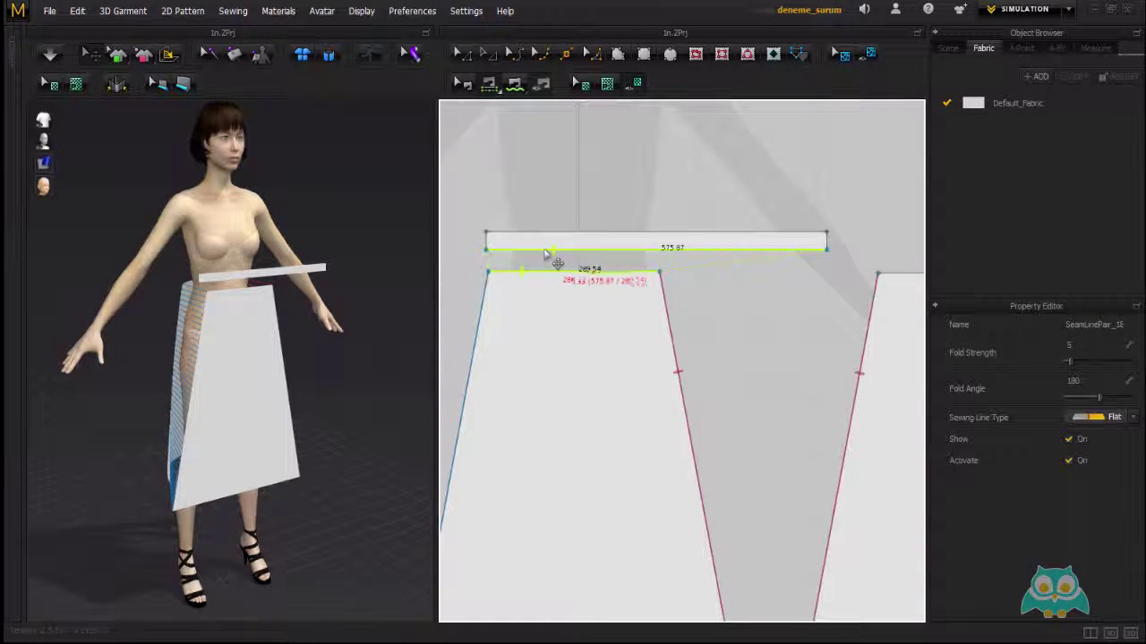
scroll(554, 256, down, 2)
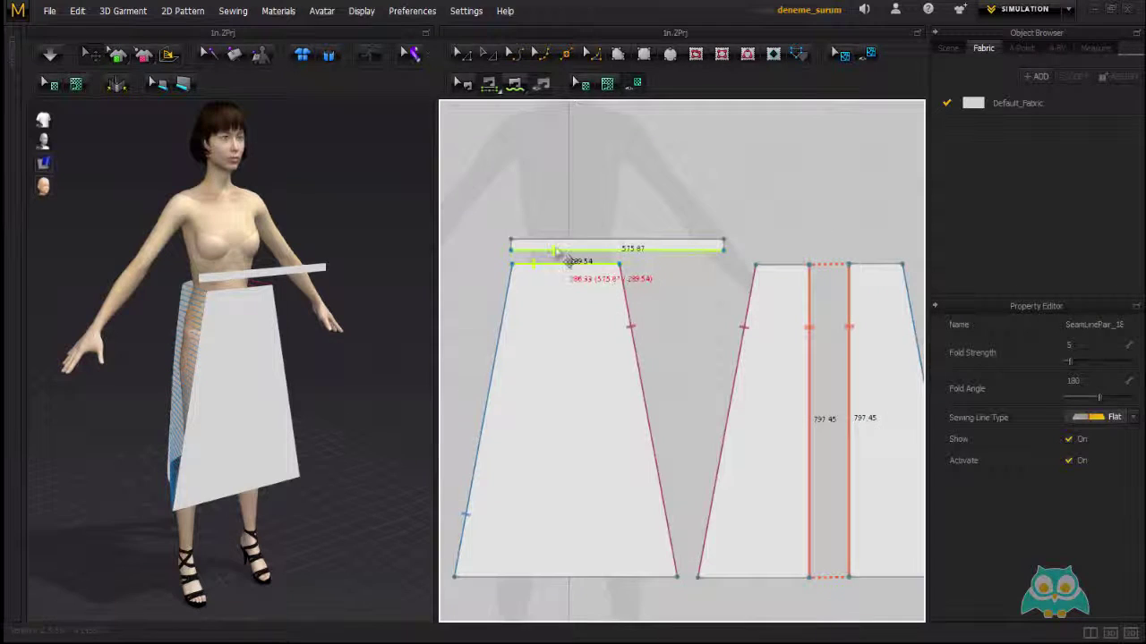
middle_drag(803, 259, 719, 277)
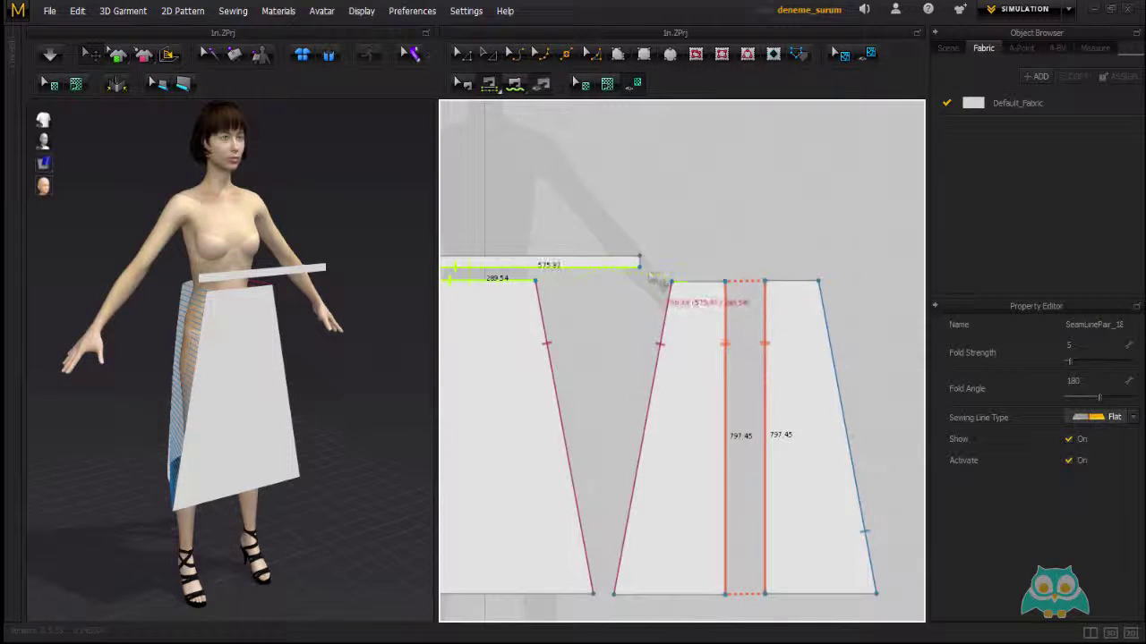
scroll(694, 283, up, 3)
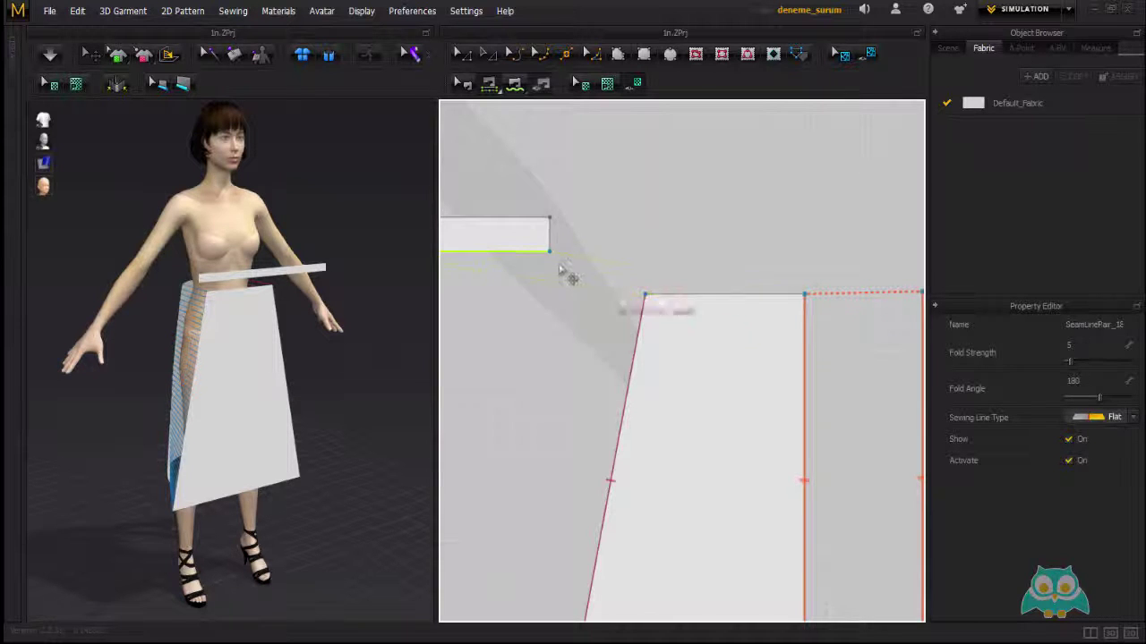
middle_drag(474, 281, 718, 274)
scroll(688, 283, down, 2)
middle_drag(470, 261, 666, 259)
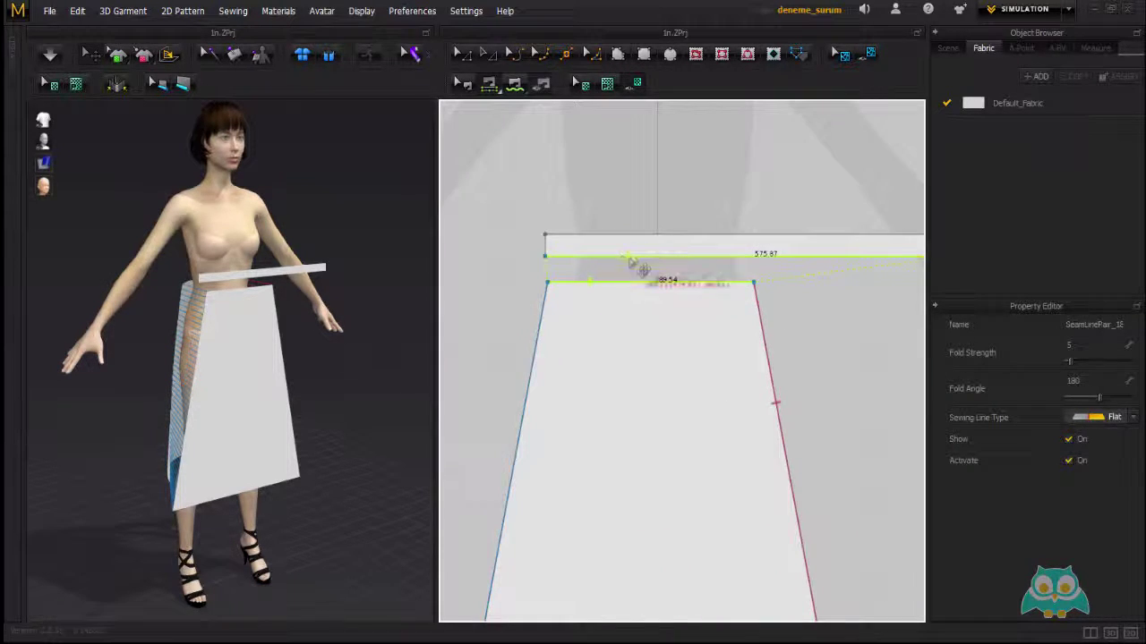
Step: Add the middle back panel's upper edge, picked near its outer slanted side, to the waistband's 1 To N sewing
middle_drag(767, 307, 379, 302)
scroll(632, 286, up, 3)
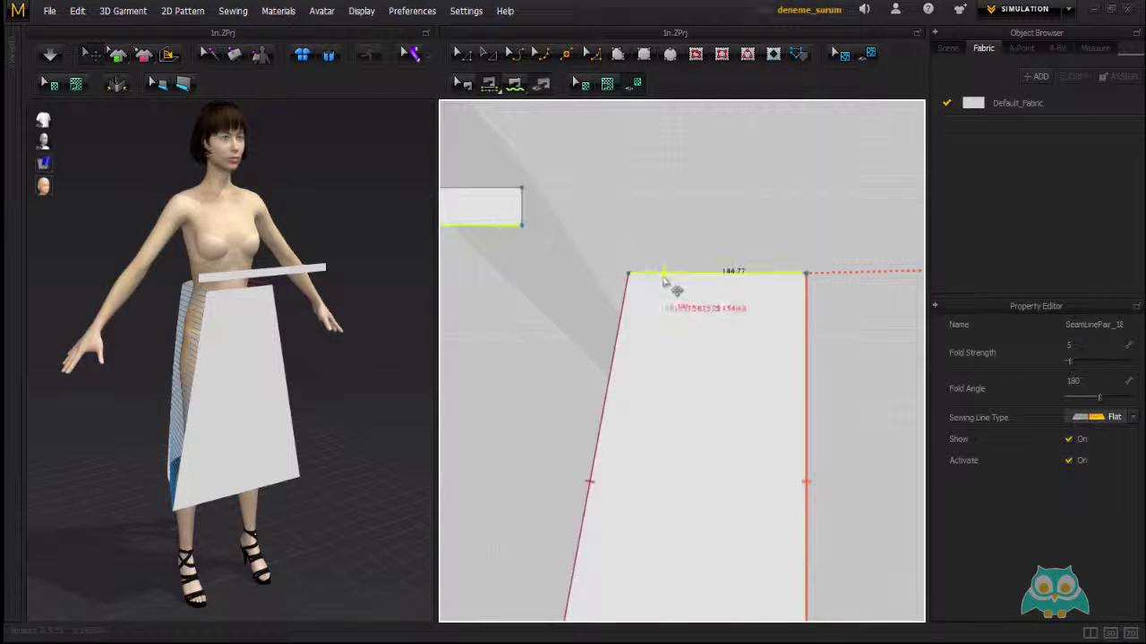
scroll(672, 289, down, 3)
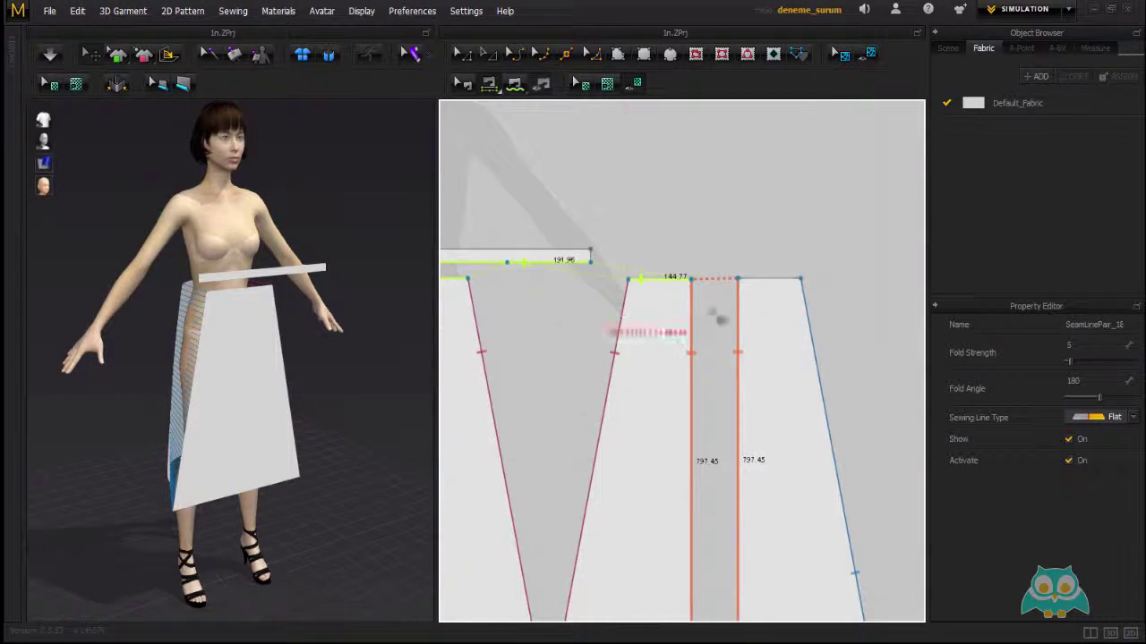
Step: Add the rightmost back panel's upper edge, picked near the centre back seam, and complete the waistband's 1 To N sewing
scroll(750, 286, up, 2)
scroll(752, 284, up, 2)
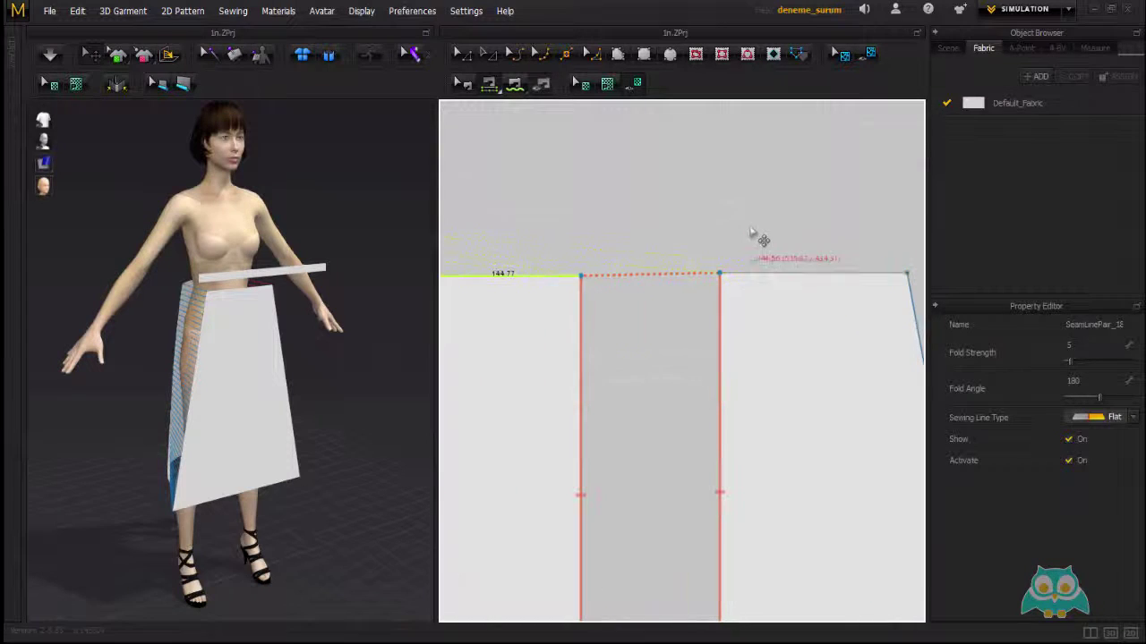
scroll(752, 231, down, 2)
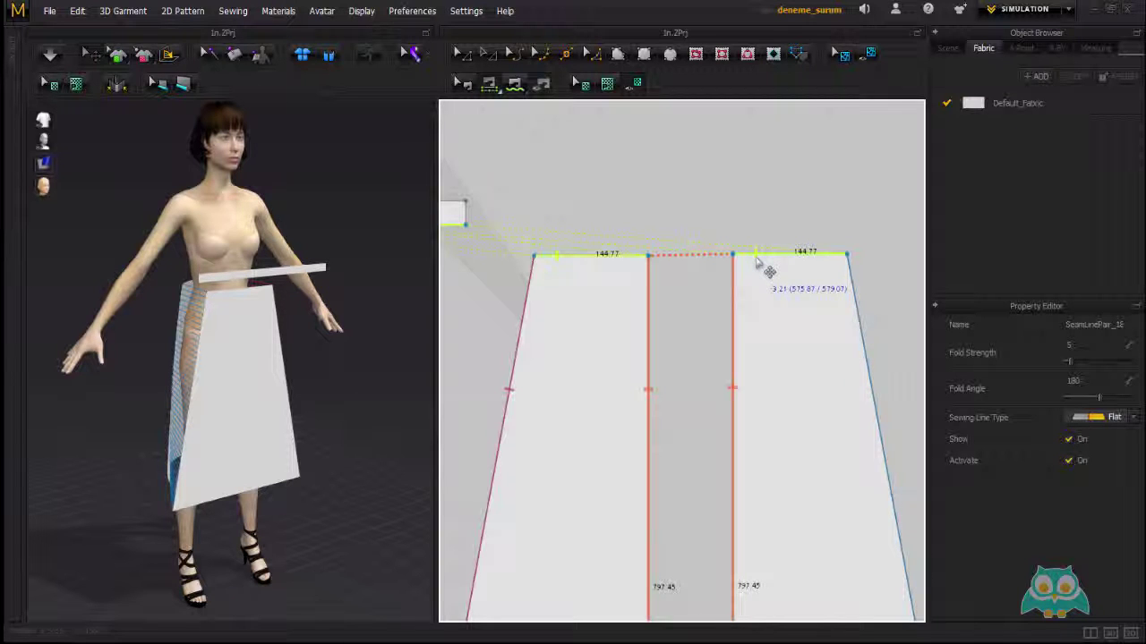
click(756, 260)
middle_drag(537, 320, 693, 326)
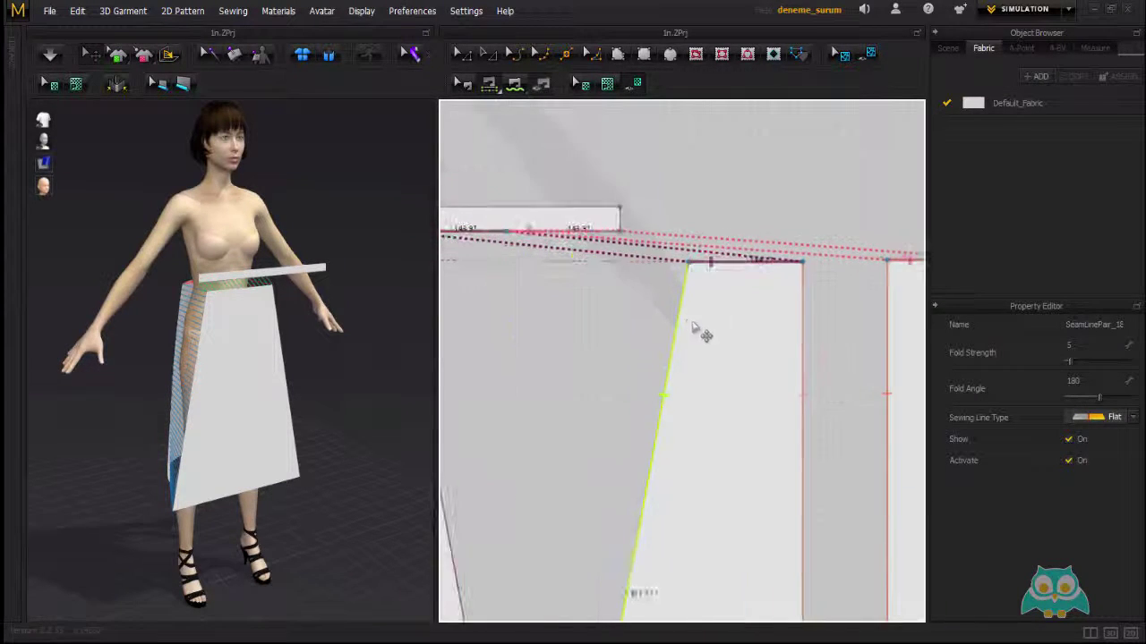
scroll(691, 325, down, 3)
Step: Examine the seam lines linking the waistband to the three skirt panels in the 3D and 2D views, along with the waistband's short ends
right_drag(358, 307, 268, 290)
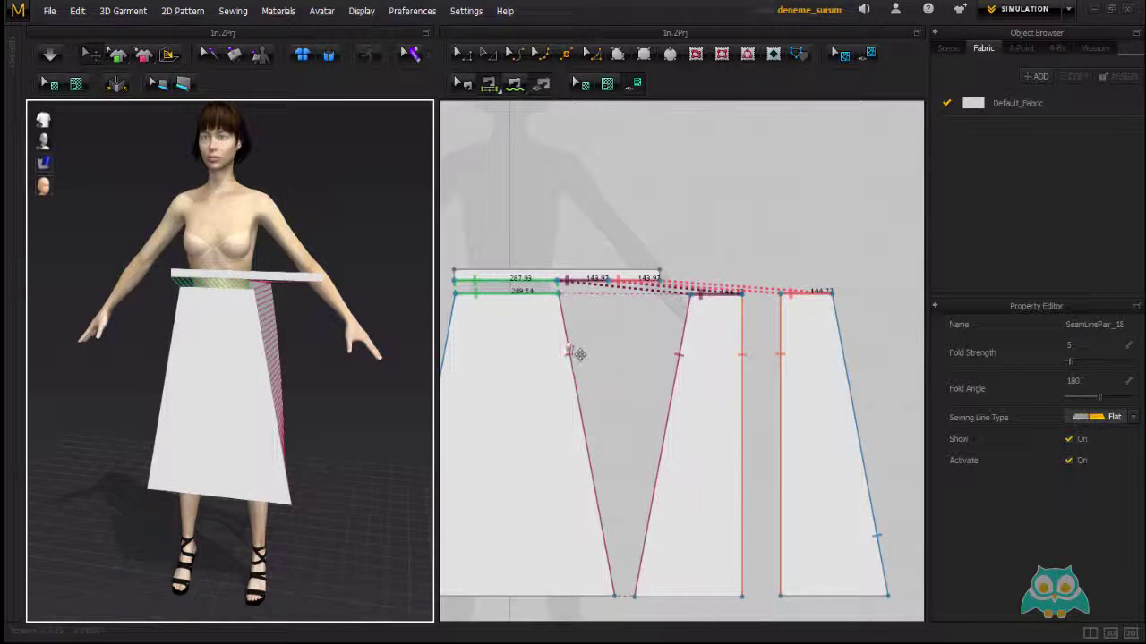
middle_drag(546, 338, 603, 332)
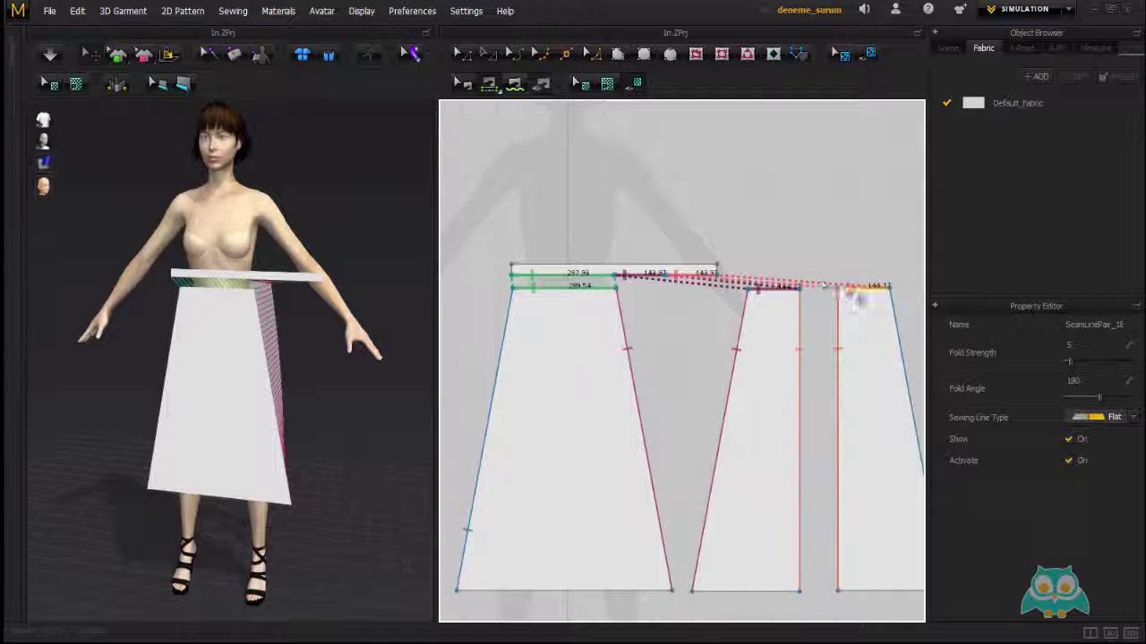
scroll(545, 295, up, 3)
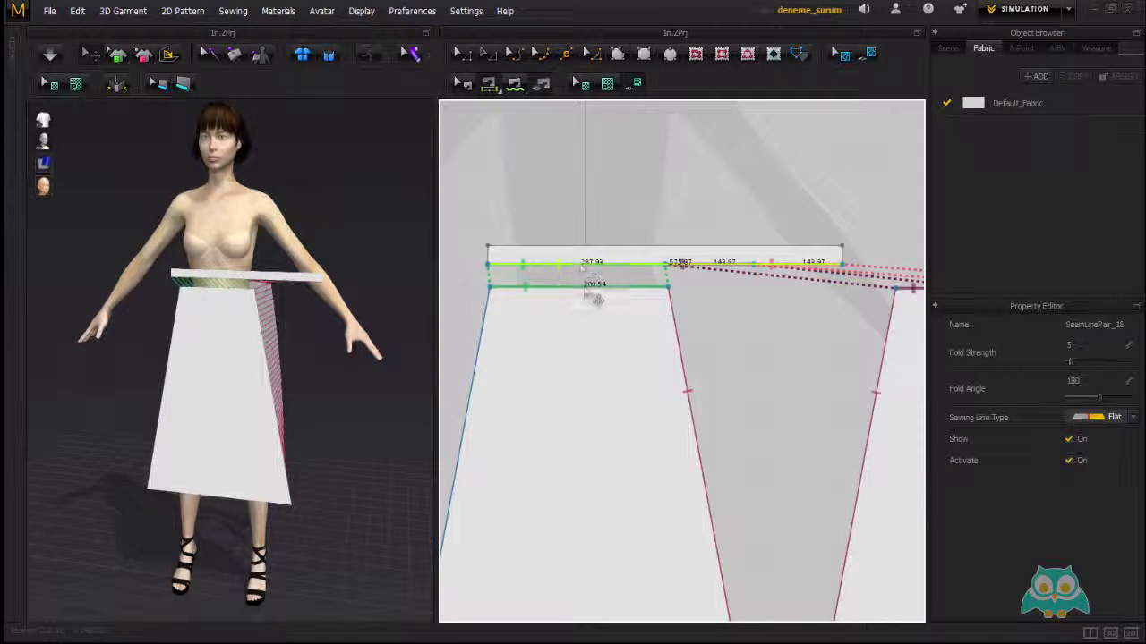
middle_drag(803, 341, 651, 346)
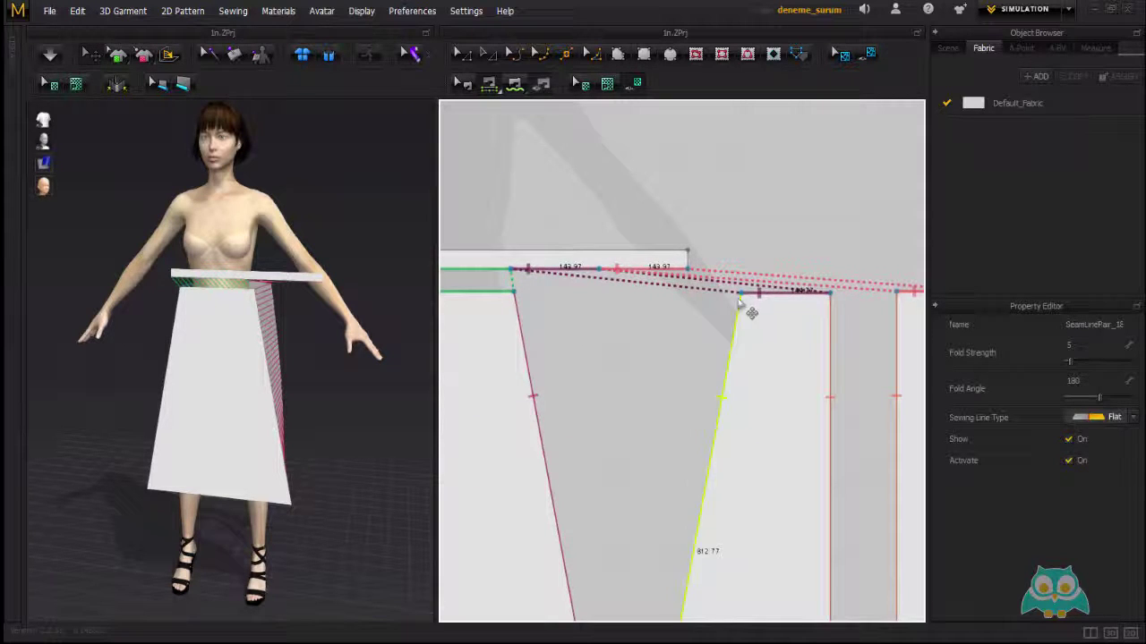
scroll(648, 279, down, 3)
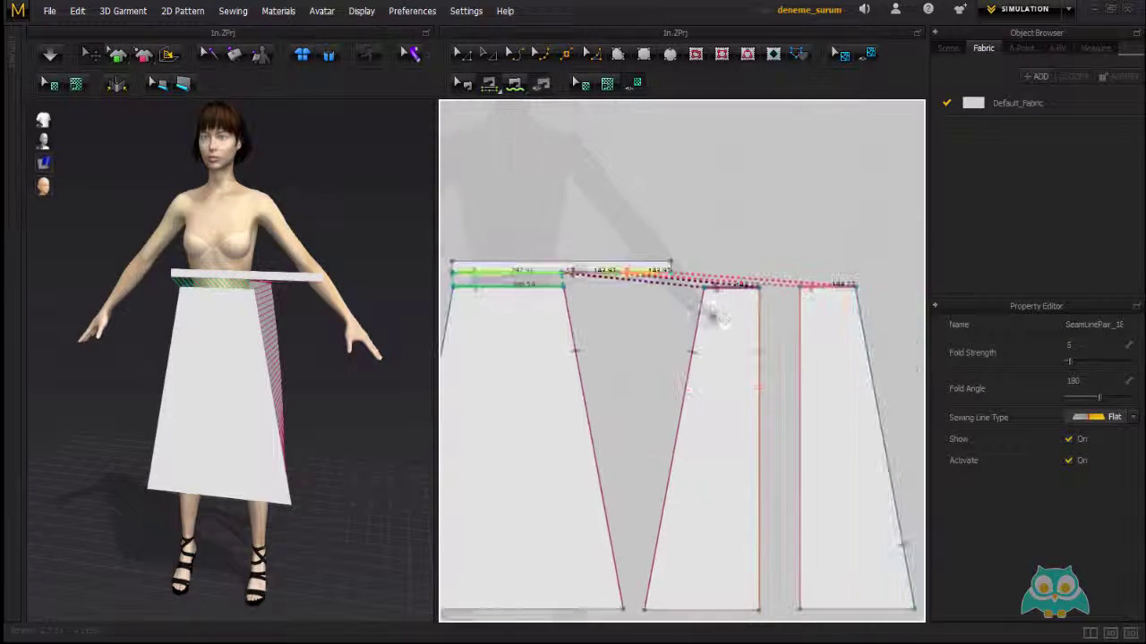
mouse_move(333, 299)
right_down()
mouse_move(279, 292)
mouse_move(331, 297)
right_up()
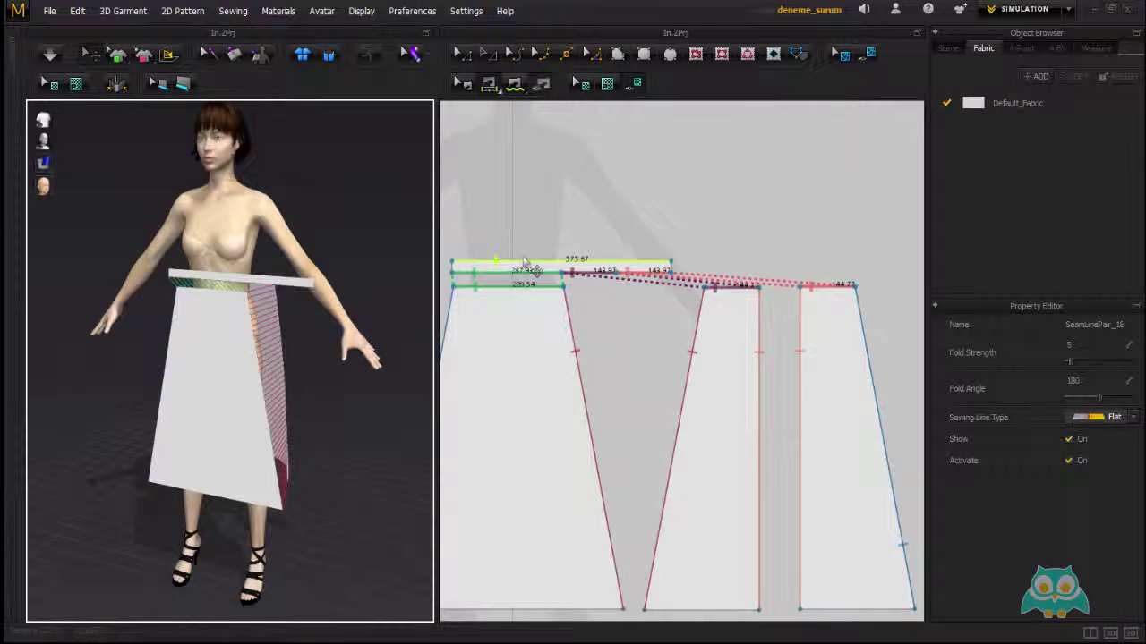
scroll(591, 267, up, 4)
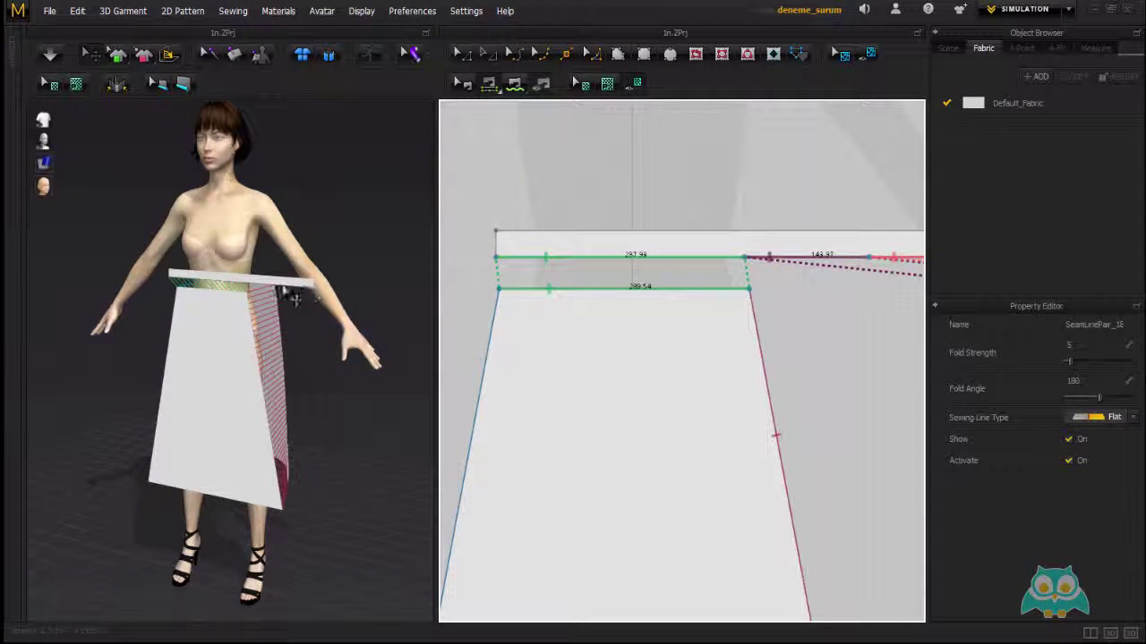
scroll(307, 297, up, 4)
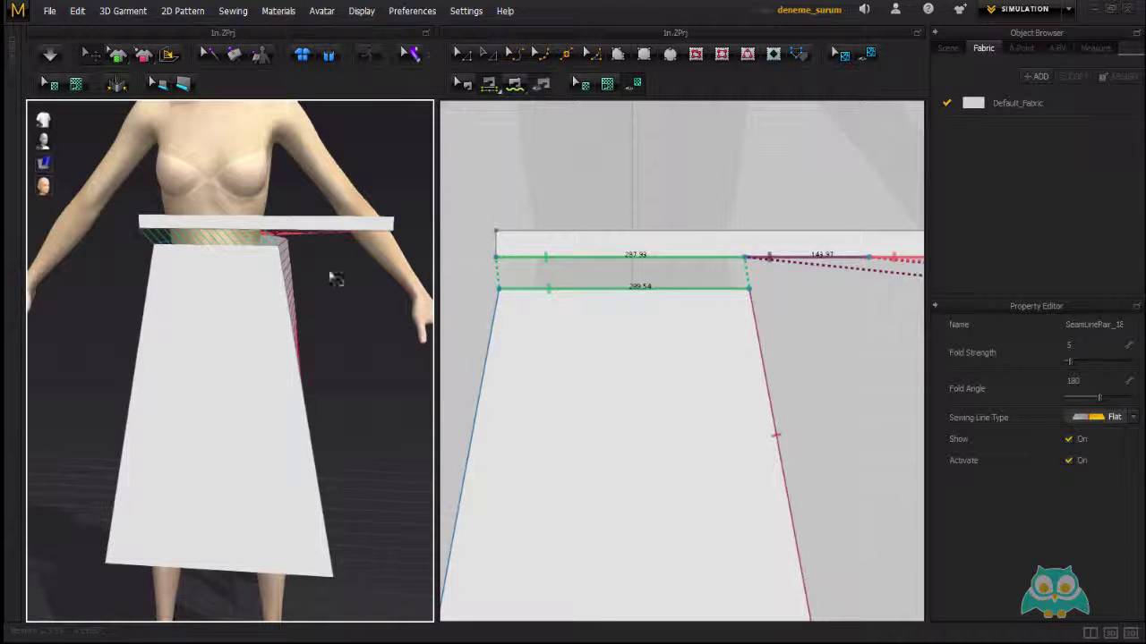
scroll(244, 248, down, 3)
right_drag(233, 248, 197, 250)
scroll(507, 256, up, 2)
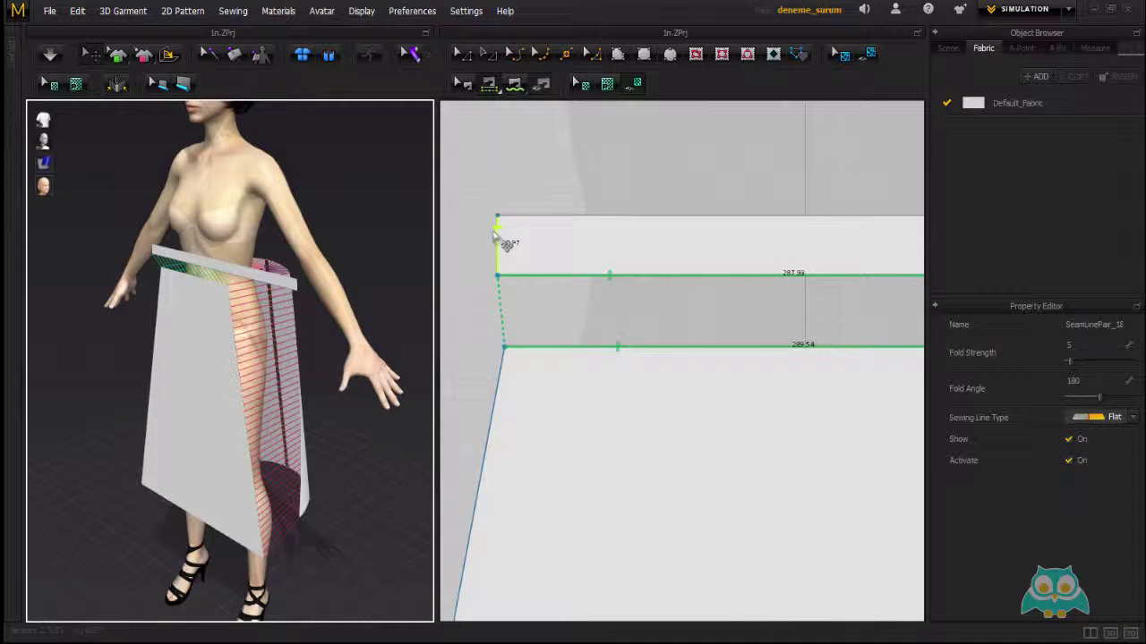
scroll(494, 235, down, 2)
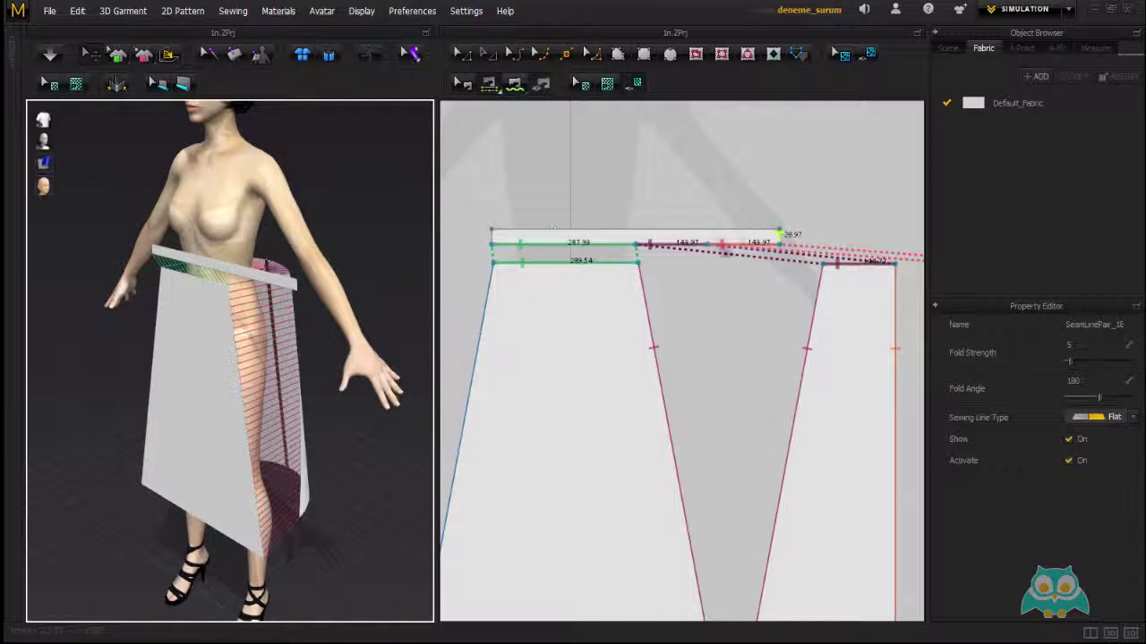
Step: Run the simulation to drape the sewn skirt panels and waistband on the avatar
click(778, 231)
scroll(289, 258, down, 2)
key(2)
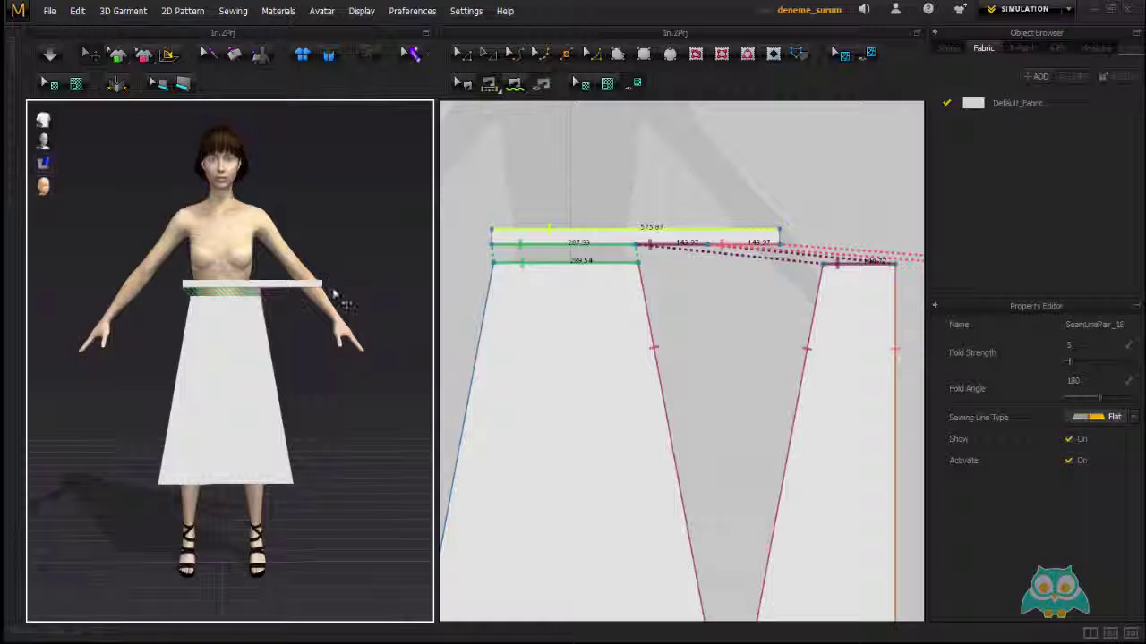
click(130, 20)
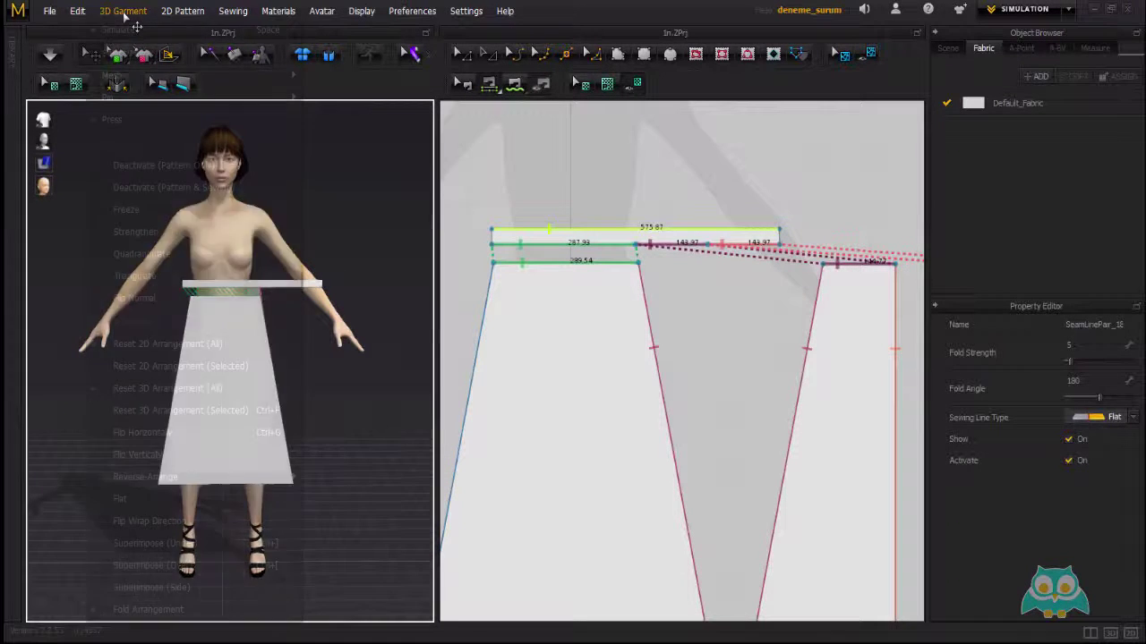
click(125, 31)
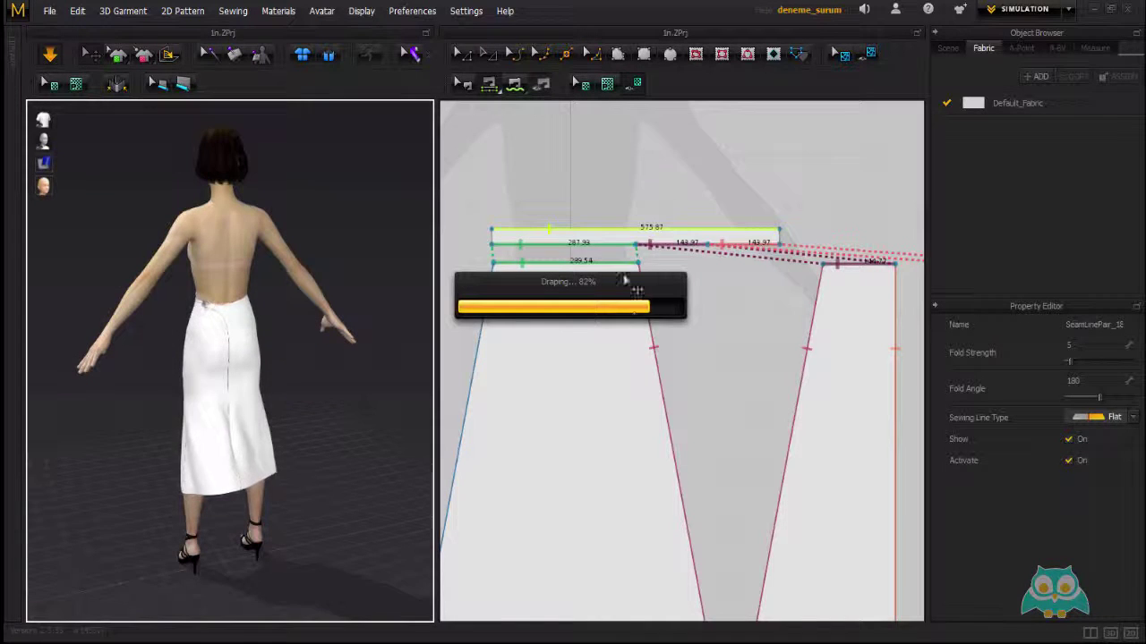
Step: Examine the draped waistband from the back, front and side, pulling on its fabric near the open short ends
right_drag(248, 317, 302, 320)
scroll(230, 311, up, 3)
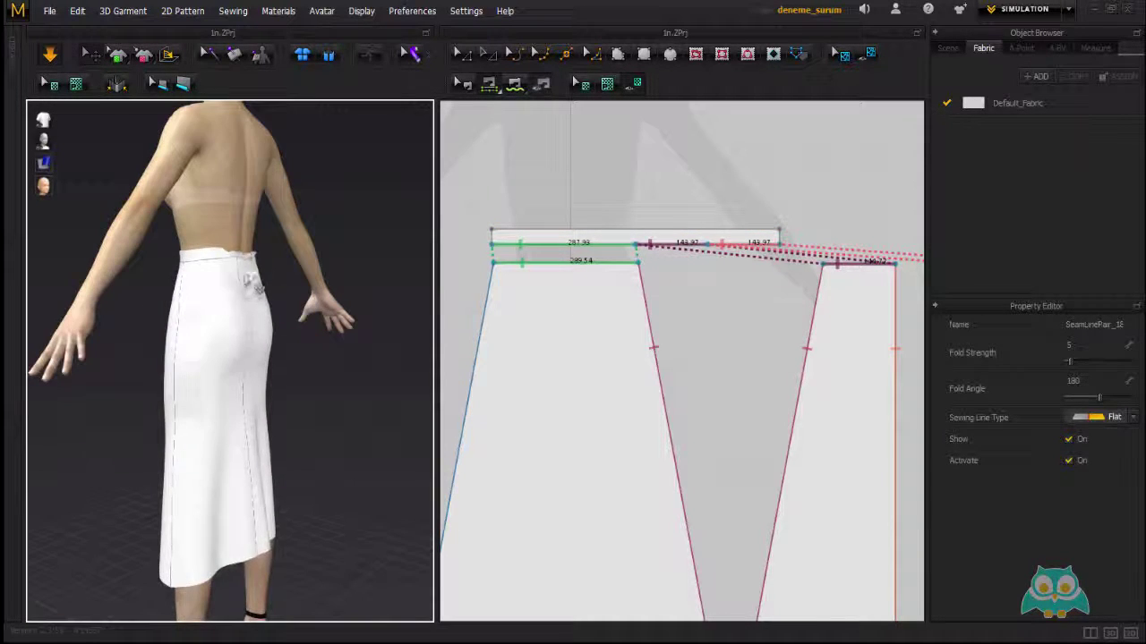
right_drag(257, 287, 218, 327)
click(221, 268)
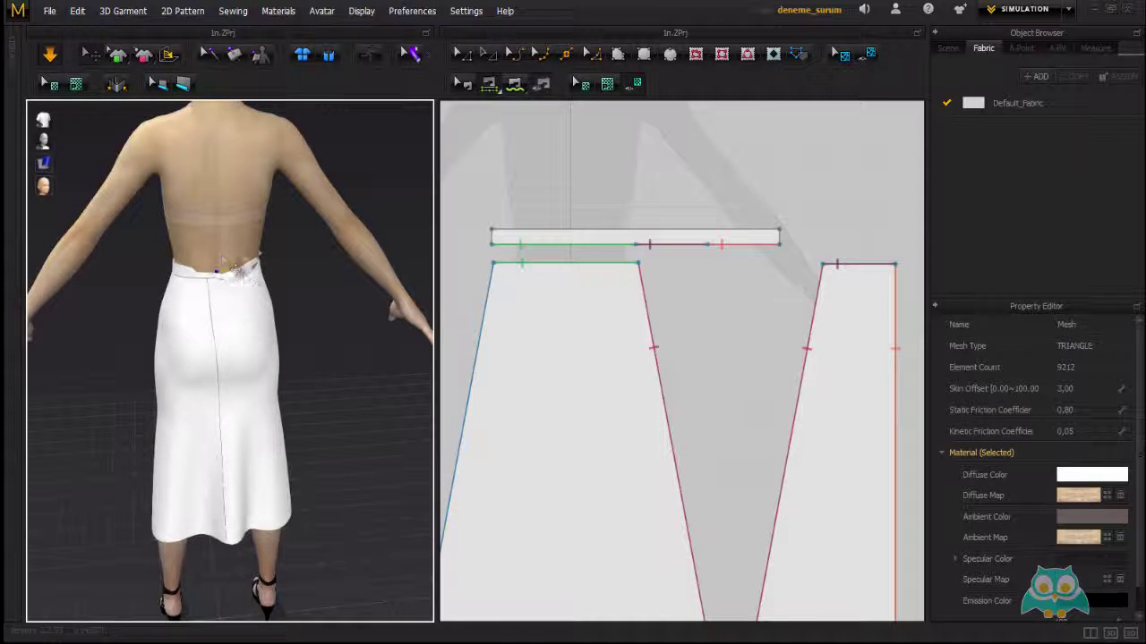
scroll(246, 285, up, 5)
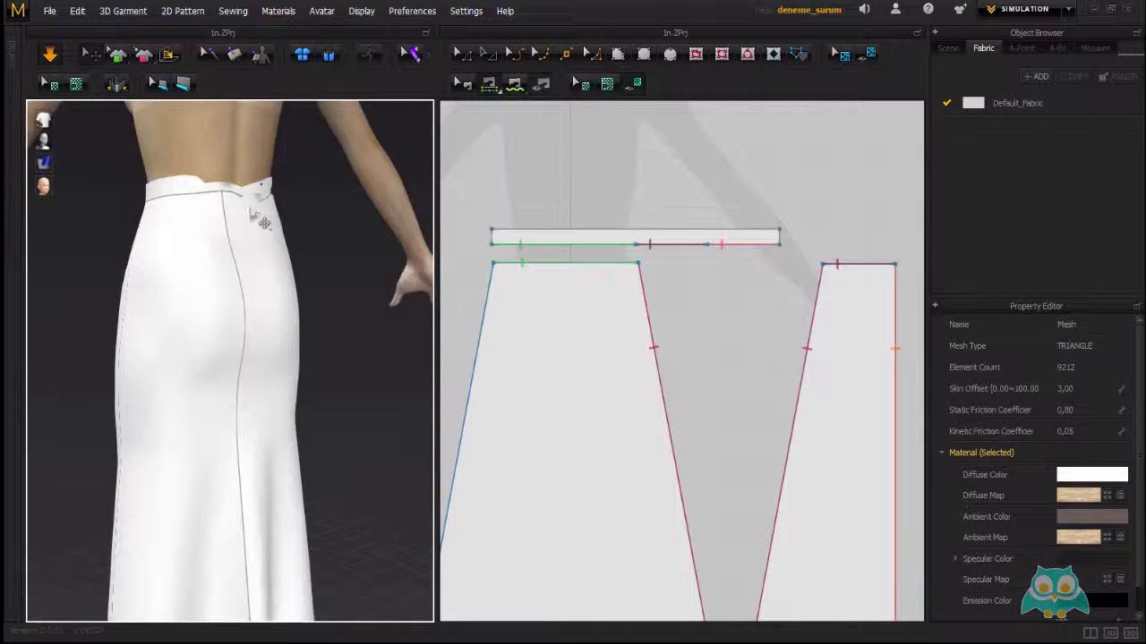
click(200, 222)
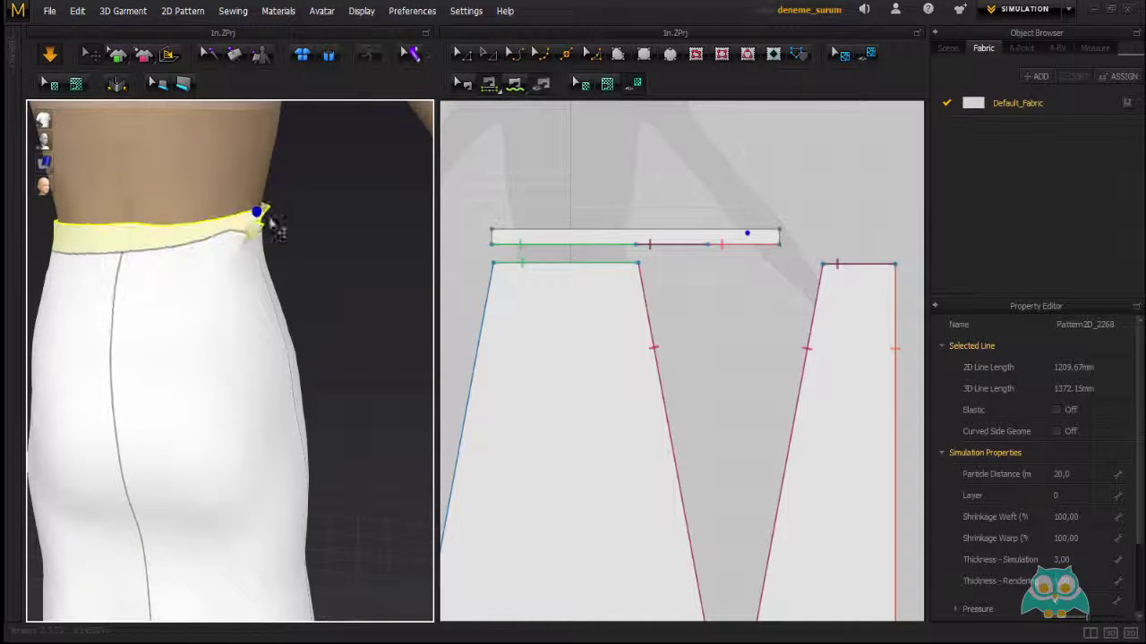
right_drag(311, 266, 2, 285)
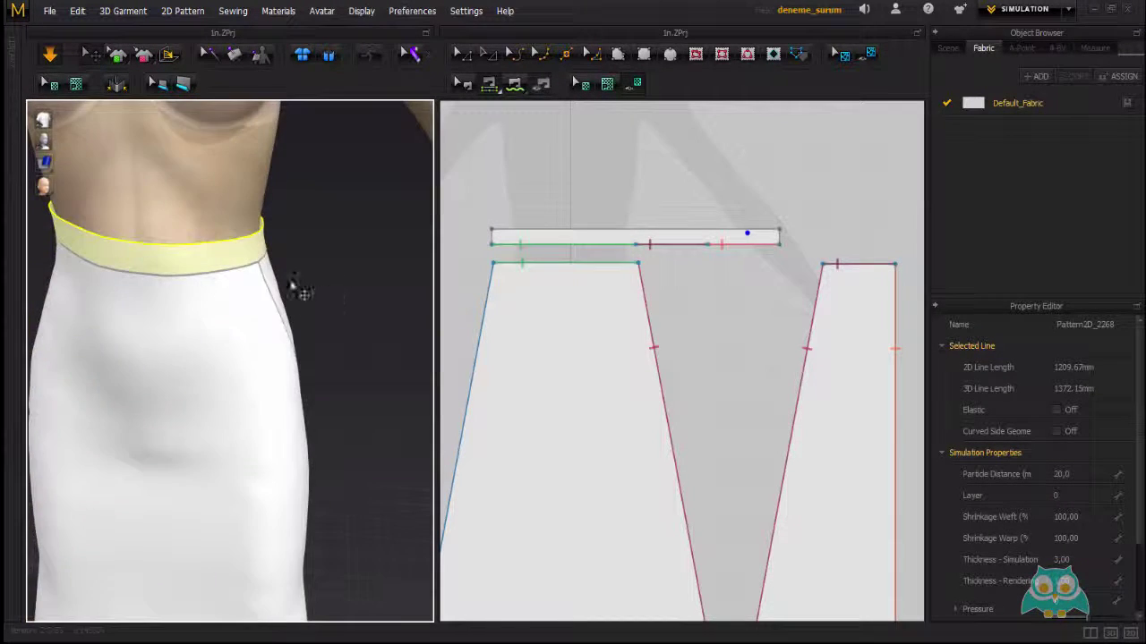
right_drag(293, 283, 35, 274)
right_drag(329, 266, 136, 216)
scroll(125, 251, up, 3)
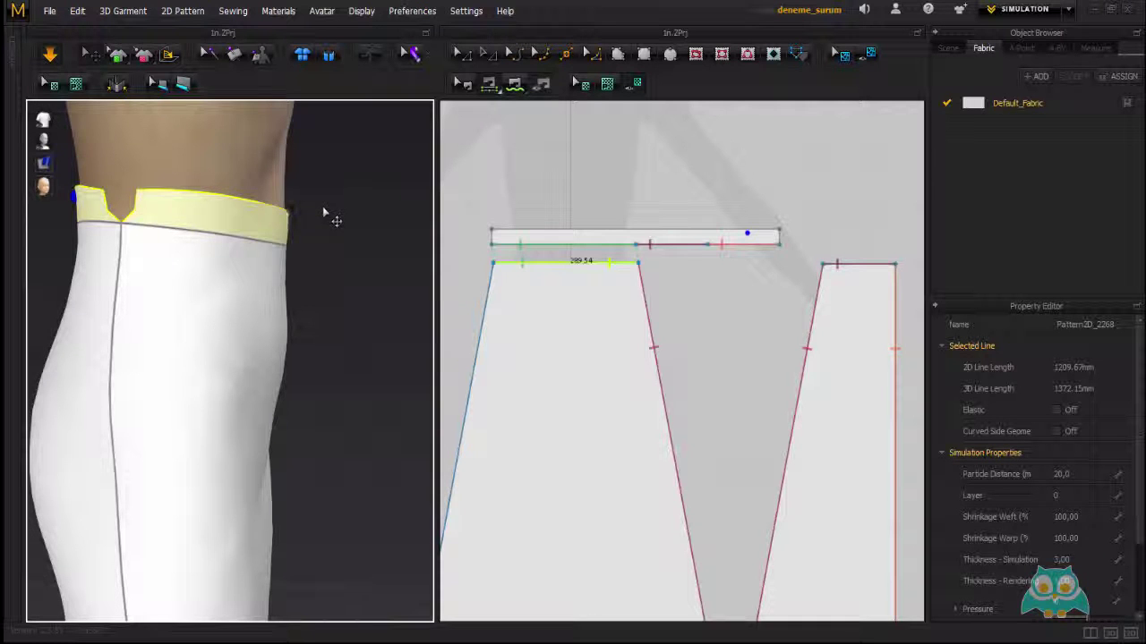
Step: Sew the waistband's two short ends together with Segment Sewing, picking both edges near their upper corners
click(234, 11)
click(253, 52)
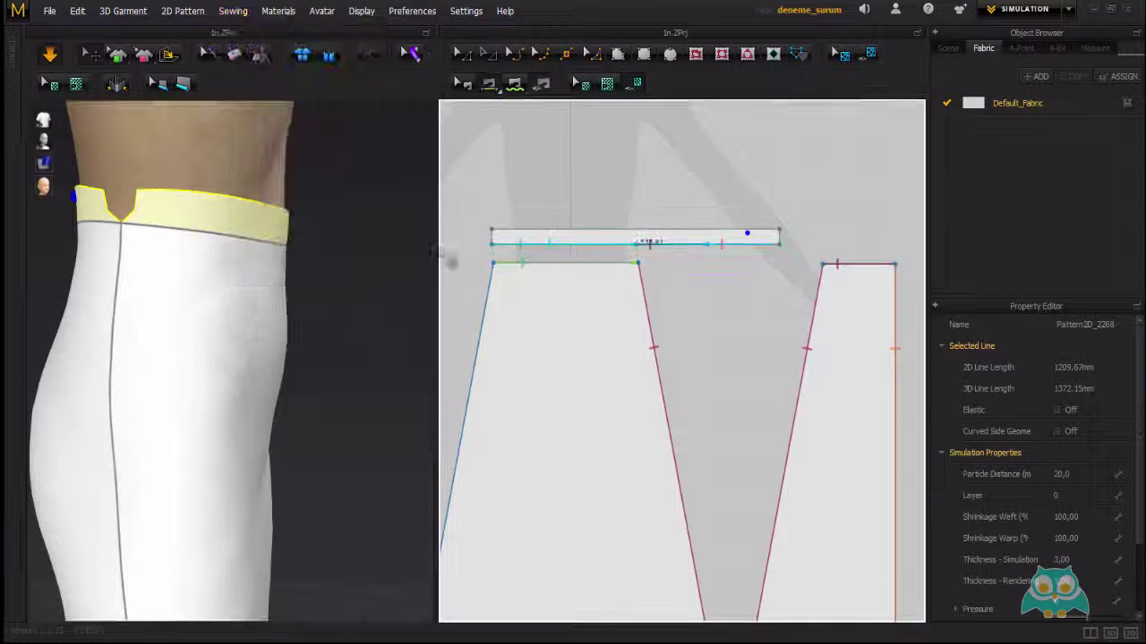
scroll(493, 255, up, 5)
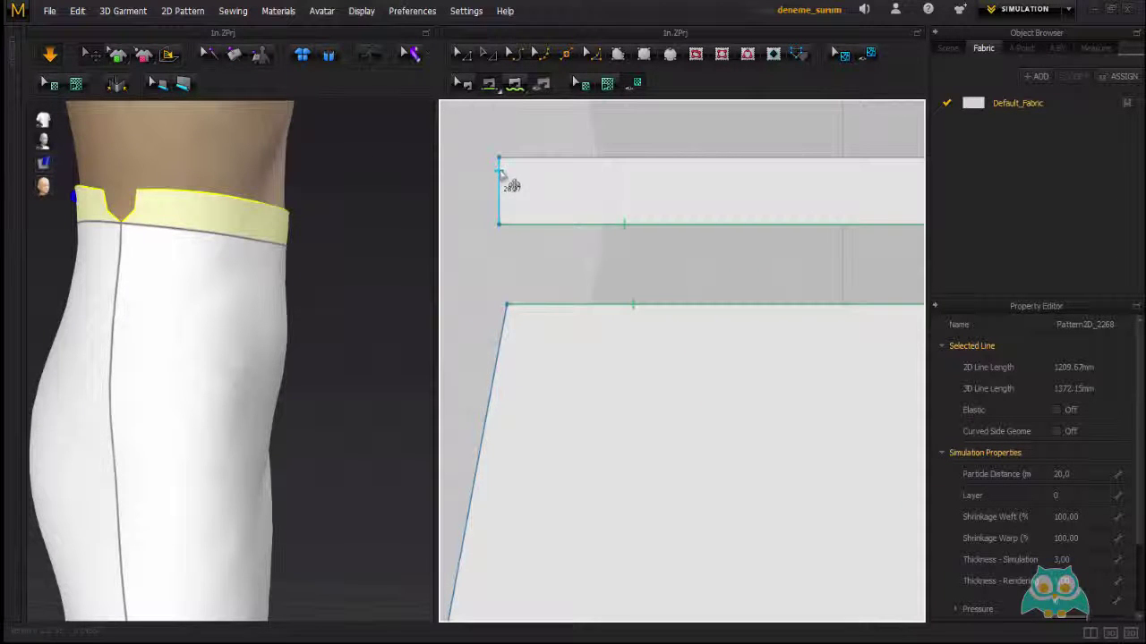
click(500, 175)
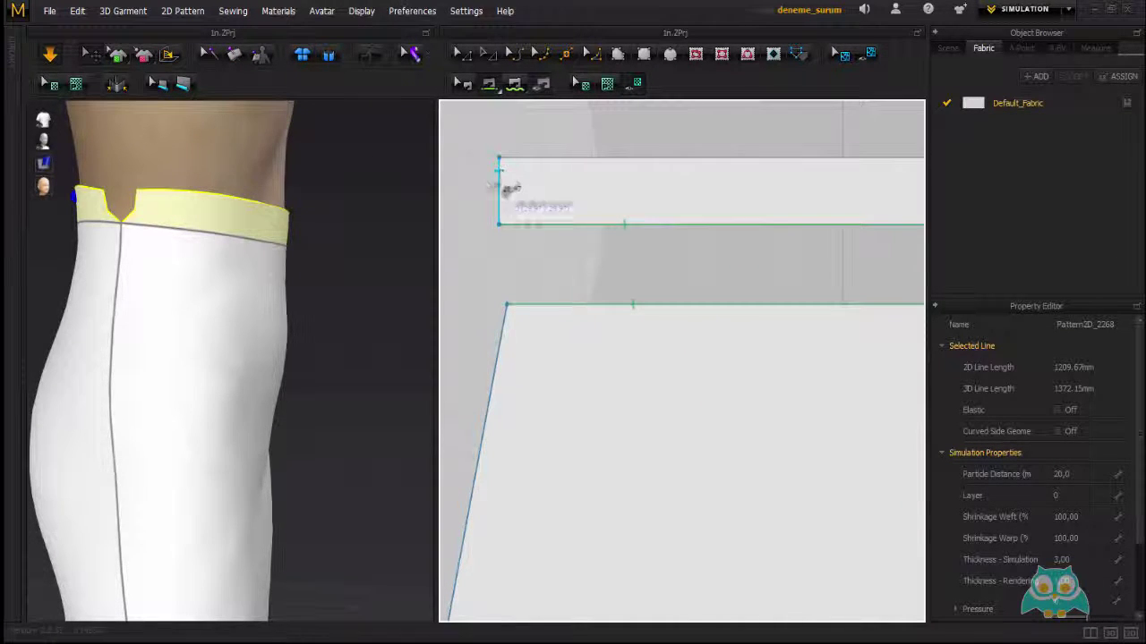
scroll(500, 179, down, 5)
middle_drag(725, 188, 681, 222)
scroll(674, 220, up, 8)
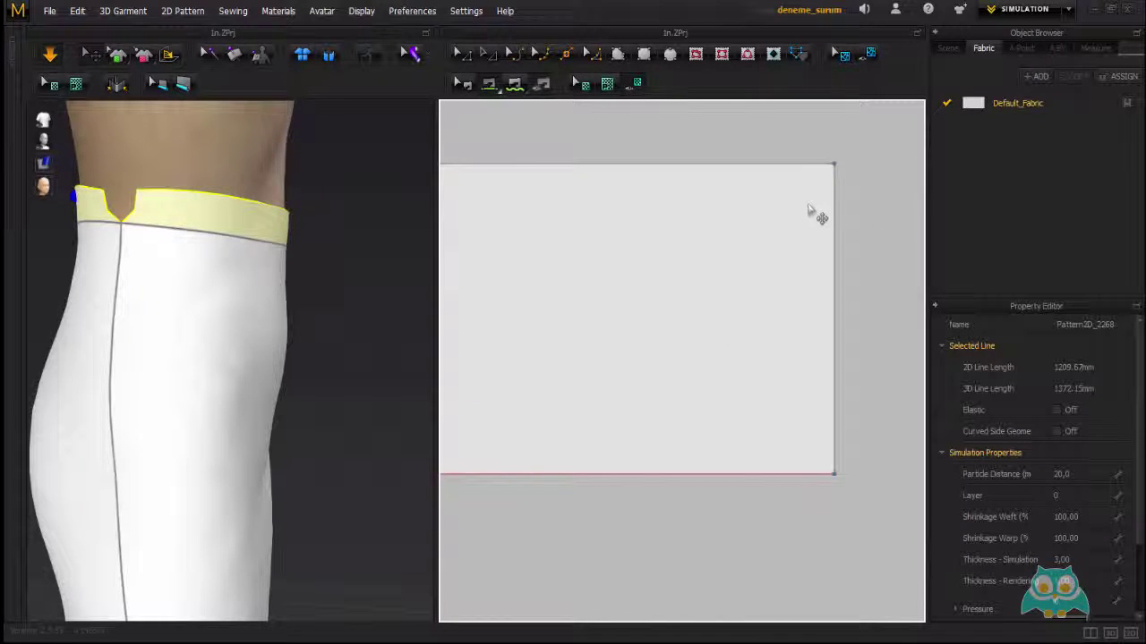
scroll(813, 215, down, 5)
scroll(815, 219, up, 3)
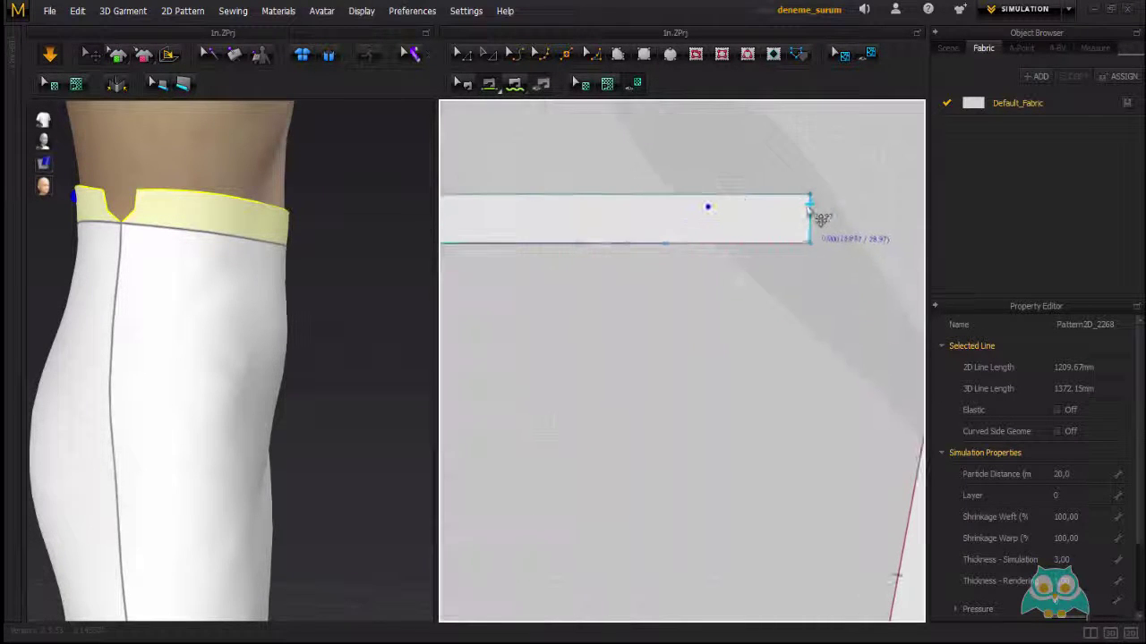
click(811, 219)
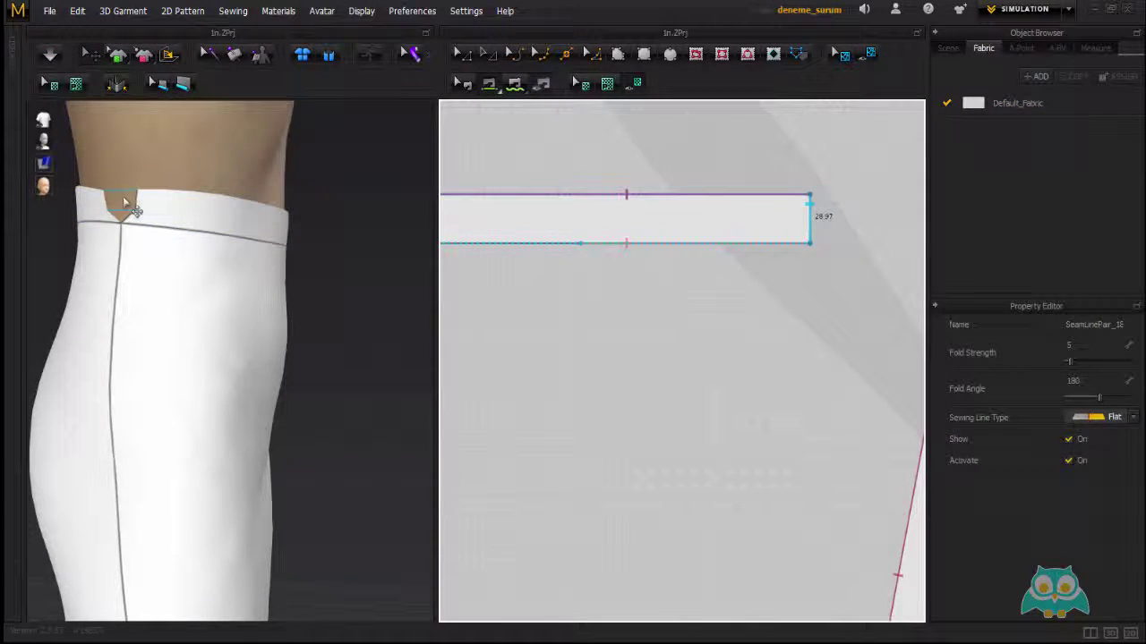
Step: Simulate the garment again to close the waistband's short-end seam on the avatar
click(123, 10)
click(117, 28)
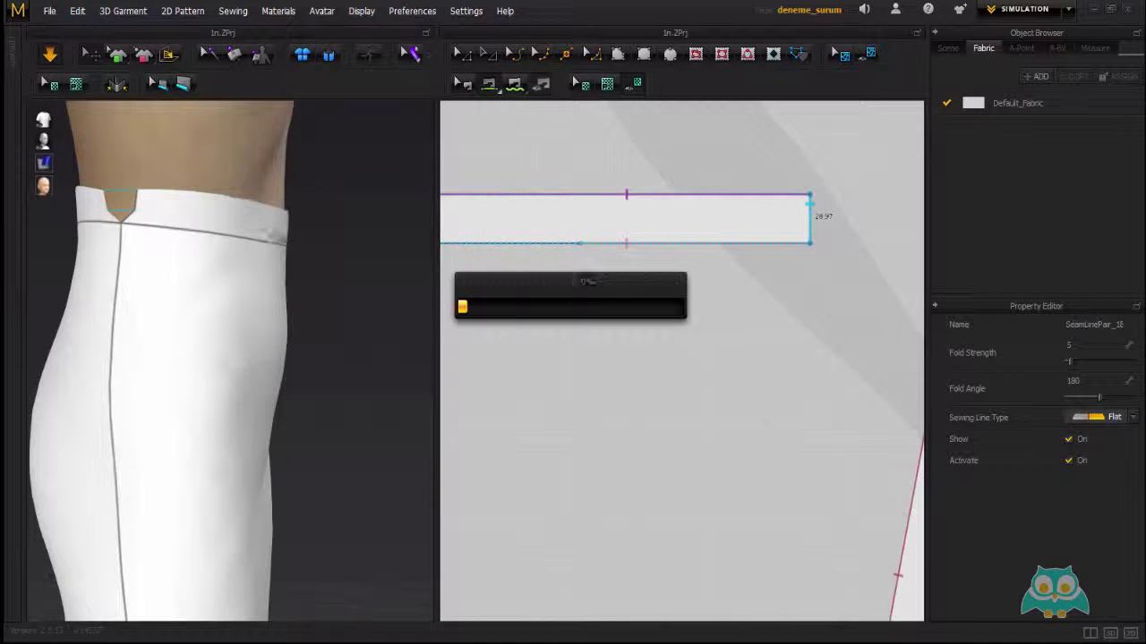
scroll(142, 210, down, 5)
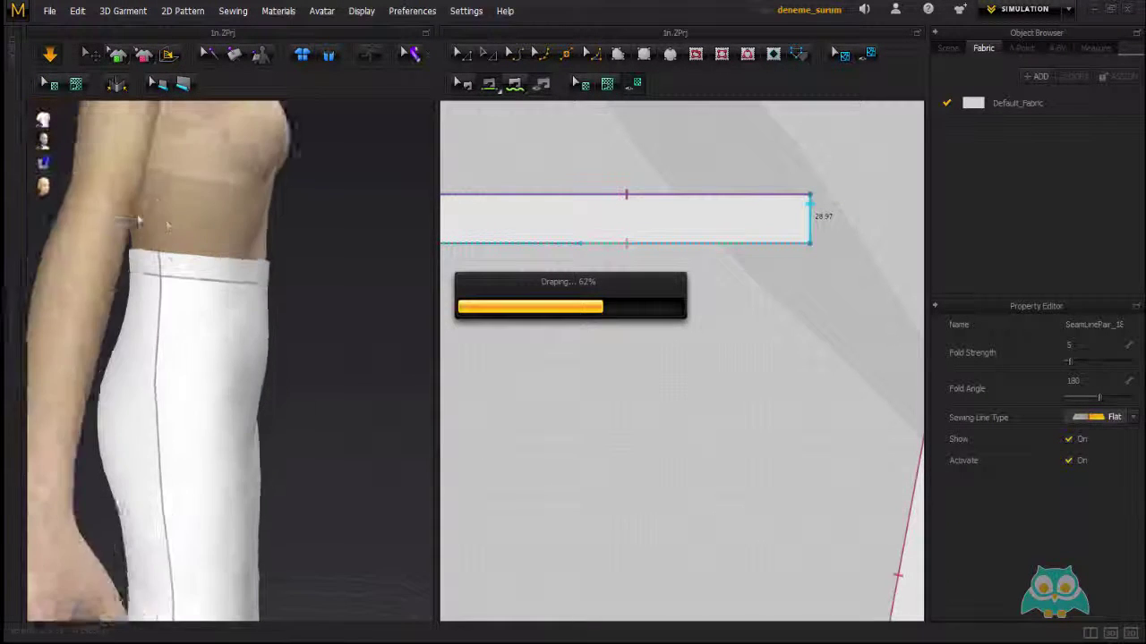
right_drag(283, 276, 202, 307)
scroll(176, 282, down, 3)
scroll(255, 296, up, 1)
scroll(206, 291, up, 3)
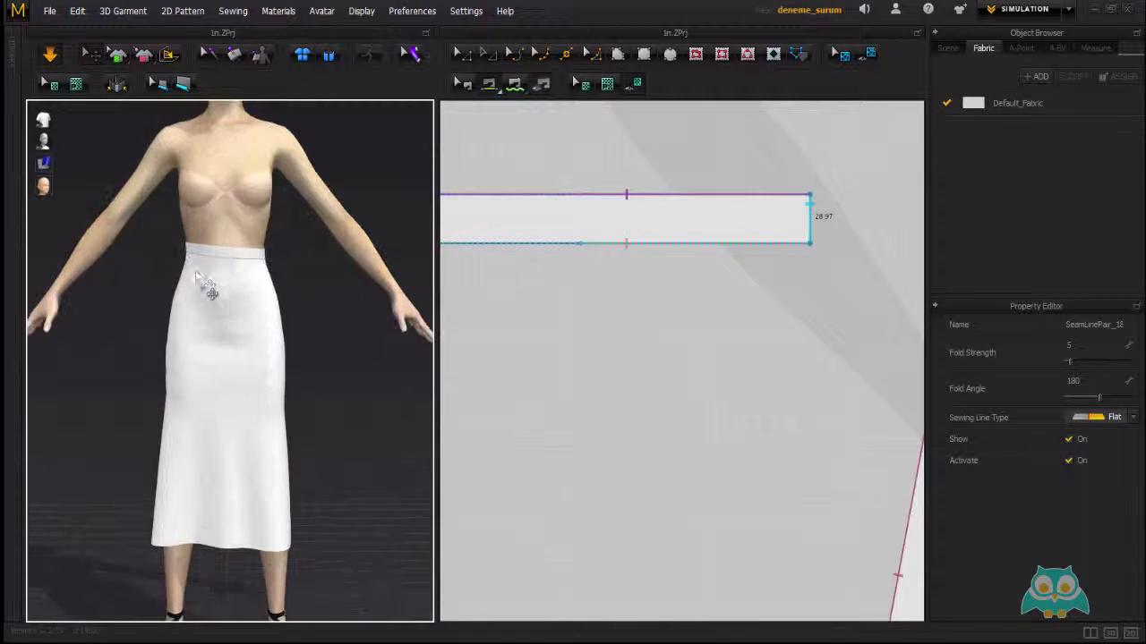
Step: Pull on the waistband at the avatar's side and check how the closed skirt fits from the front
click(267, 254)
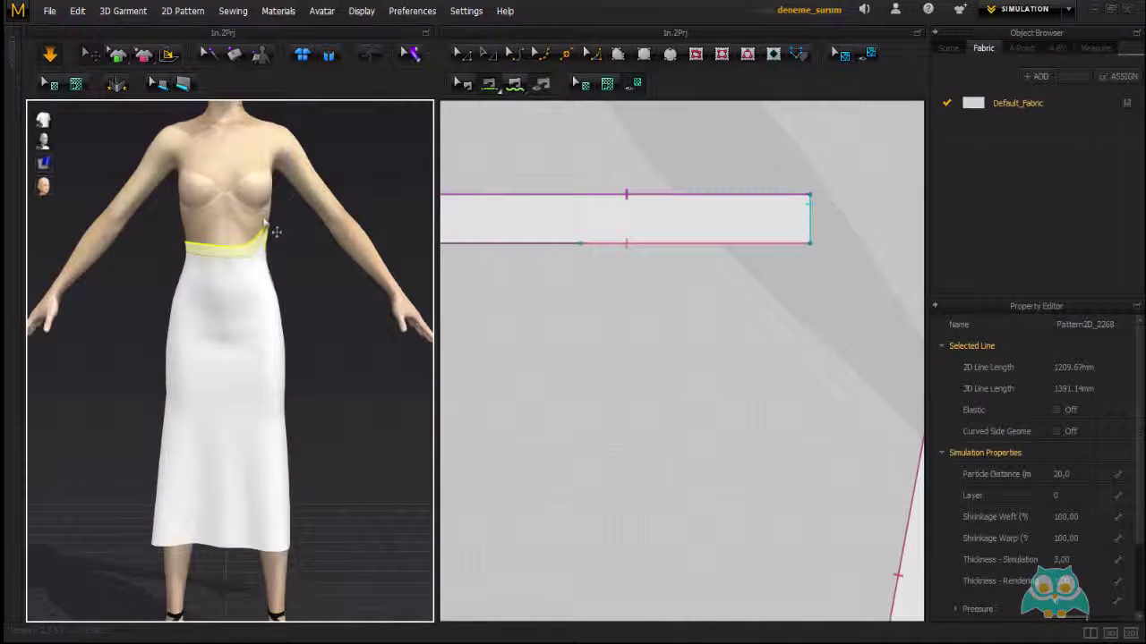
click(295, 256)
scroll(238, 263, down, 3)
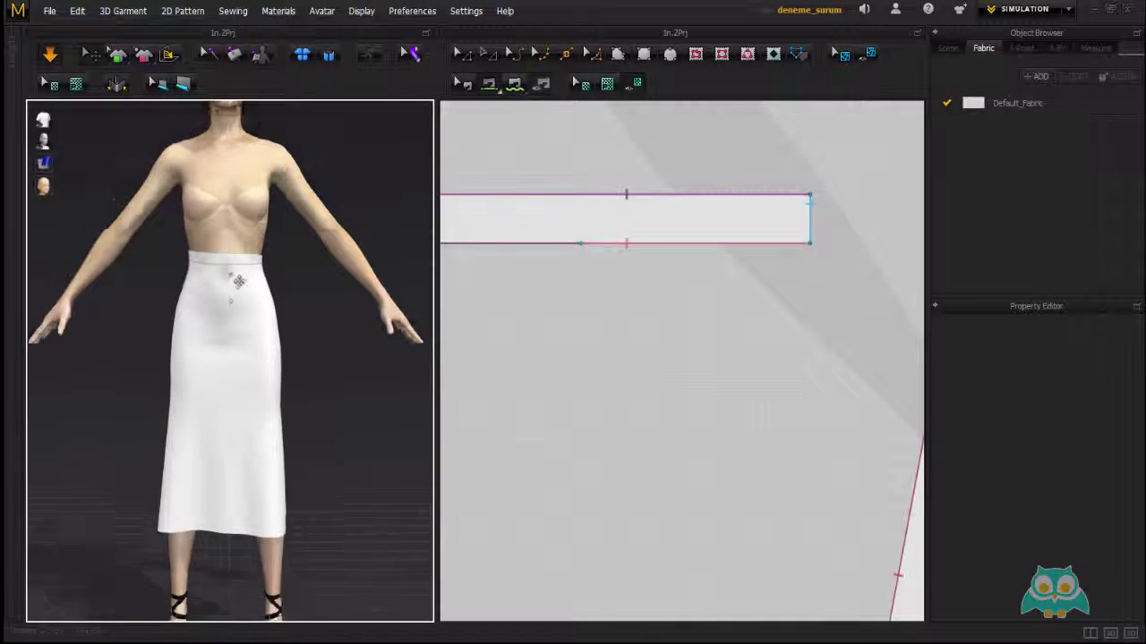
right_drag(199, 311, 260, 320)
scroll(671, 281, down, 5)
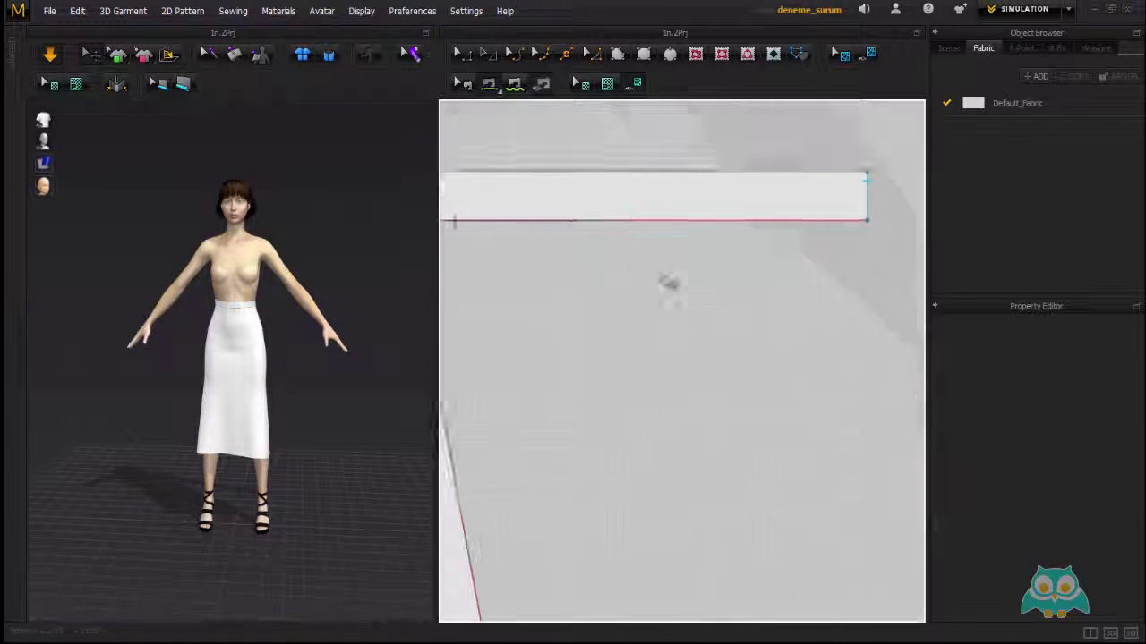
Step: Review the 1 To N Segment Sewing command against the waistband's lower edge and the panels' upper edges in the 2D pattern
scroll(618, 288, down, 2)
click(232, 11)
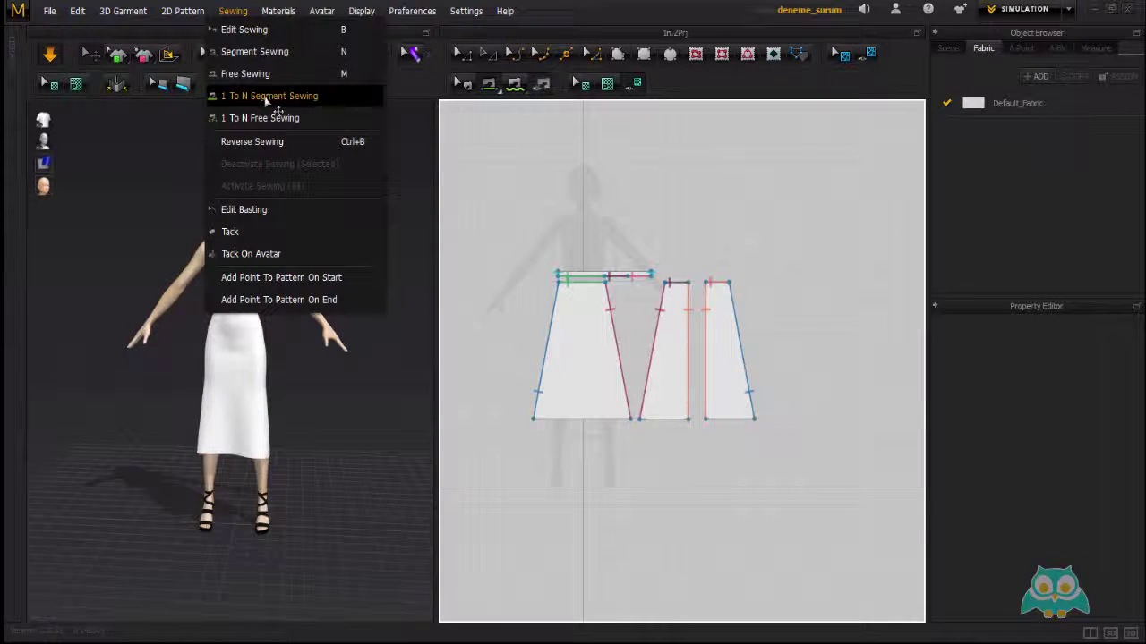
scroll(580, 313, up, 5)
scroll(667, 179, down, 5)
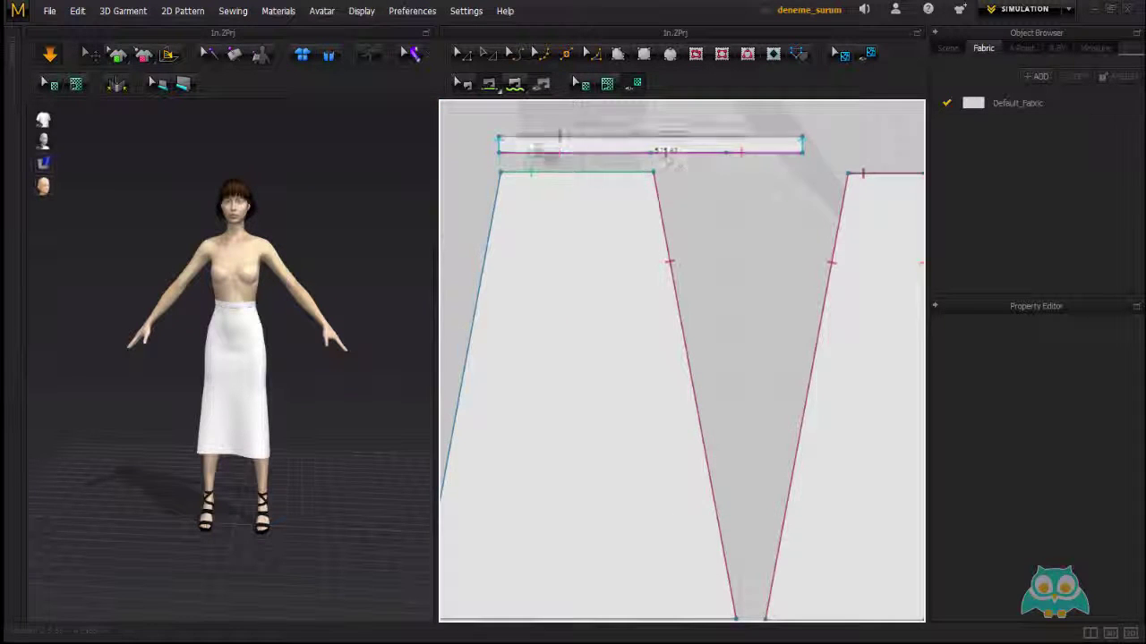
scroll(666, 206, up, 3)
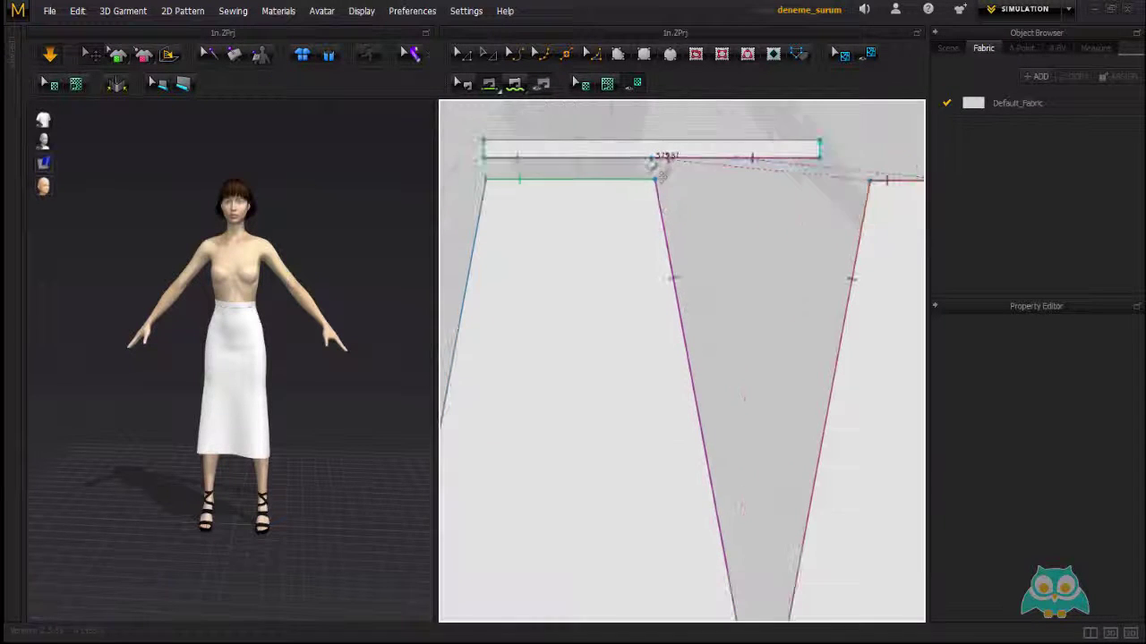
scroll(662, 170, down, 3)
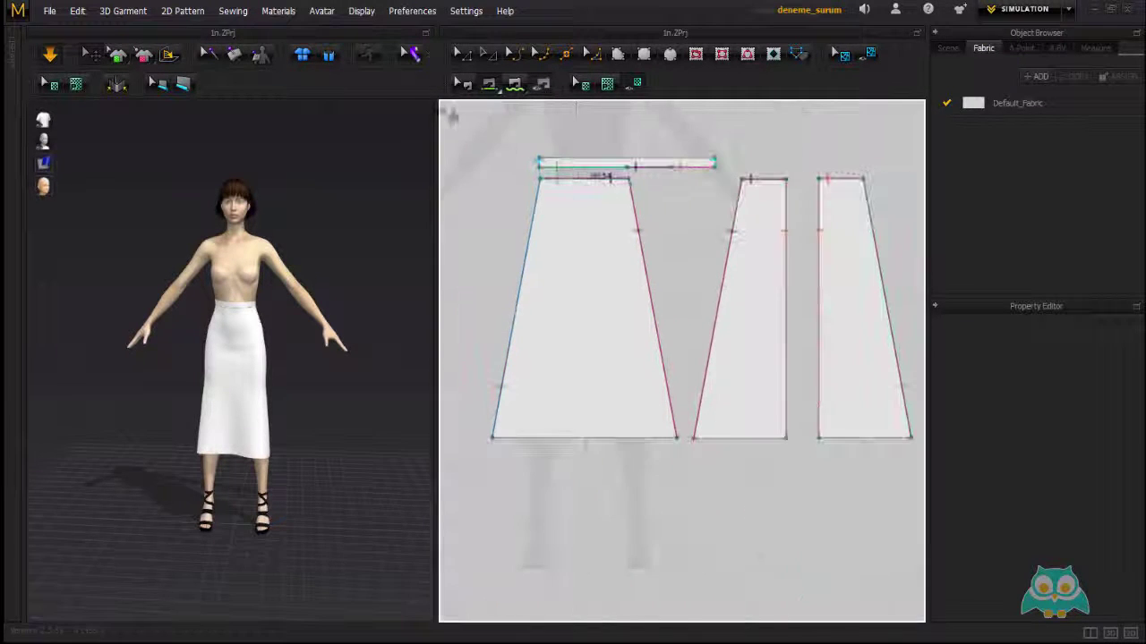
click(232, 12)
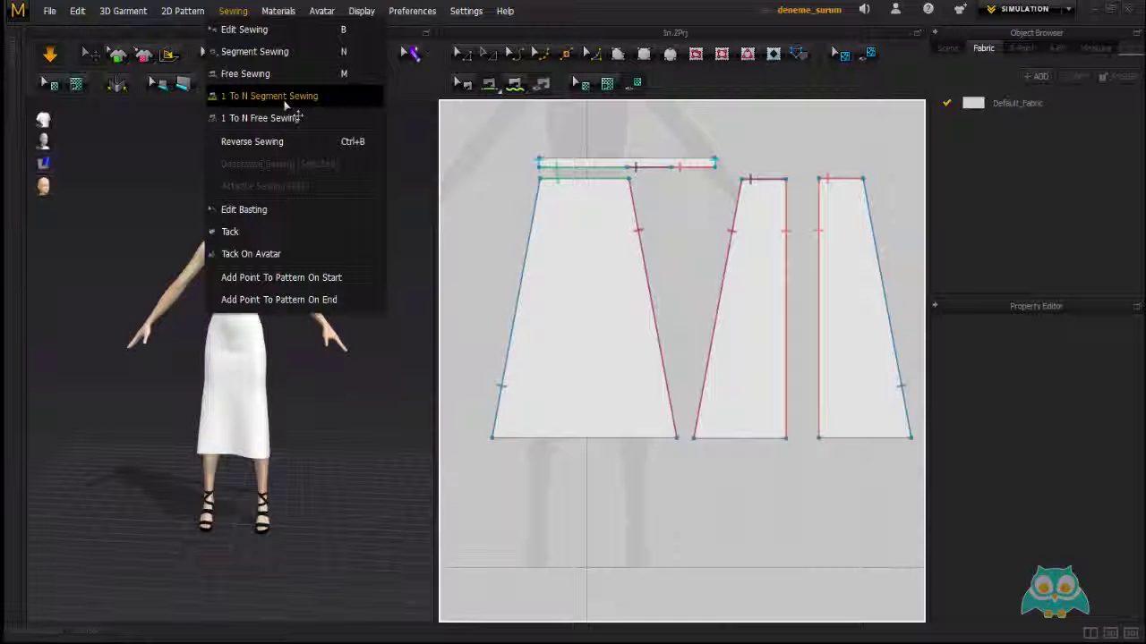
click(285, 105)
Step: Inspect the finished skirt on the avatar from the front and from an angle
right_drag(202, 335, 240, 322)
scroll(228, 338, up, 3)
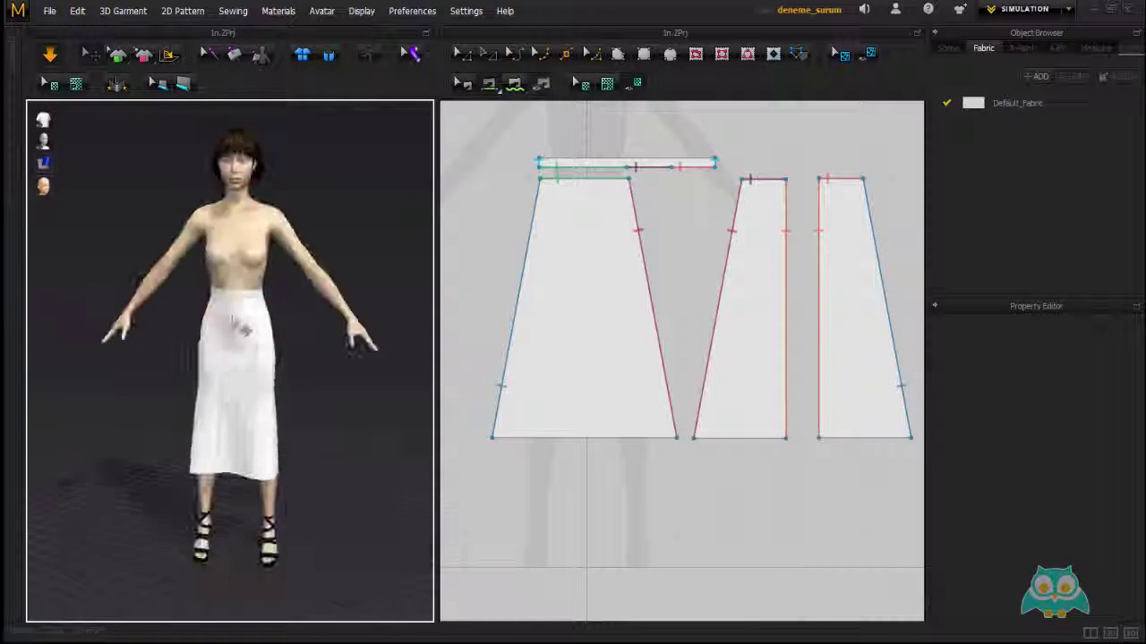
scroll(246, 318, down, 2)
scroll(263, 313, down, 2)
right_drag(174, 478, 300, 483)
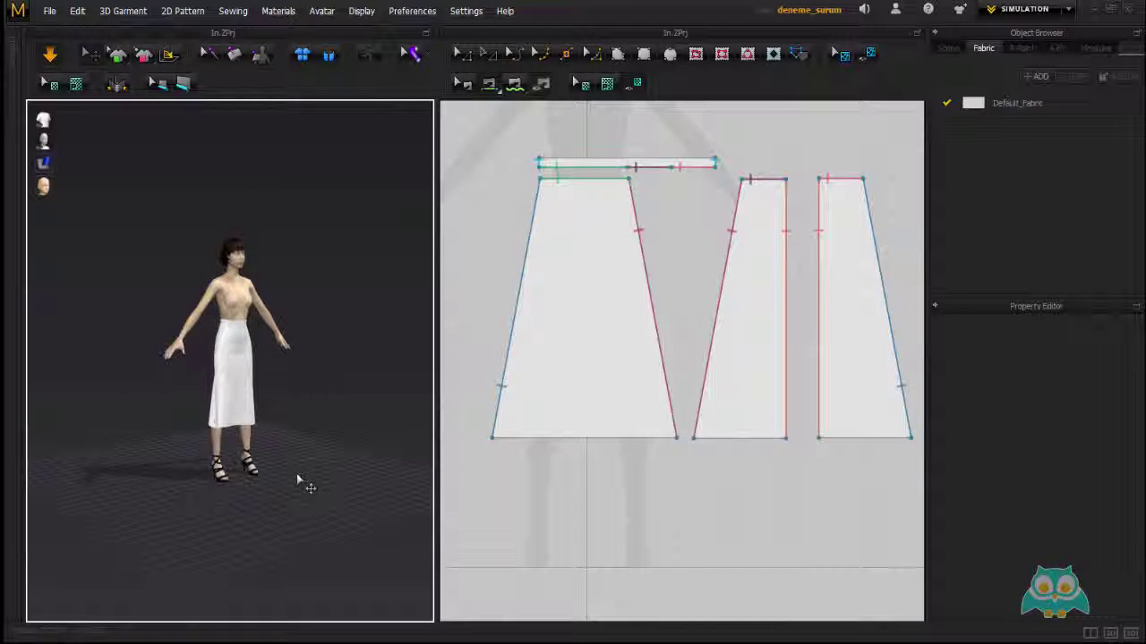